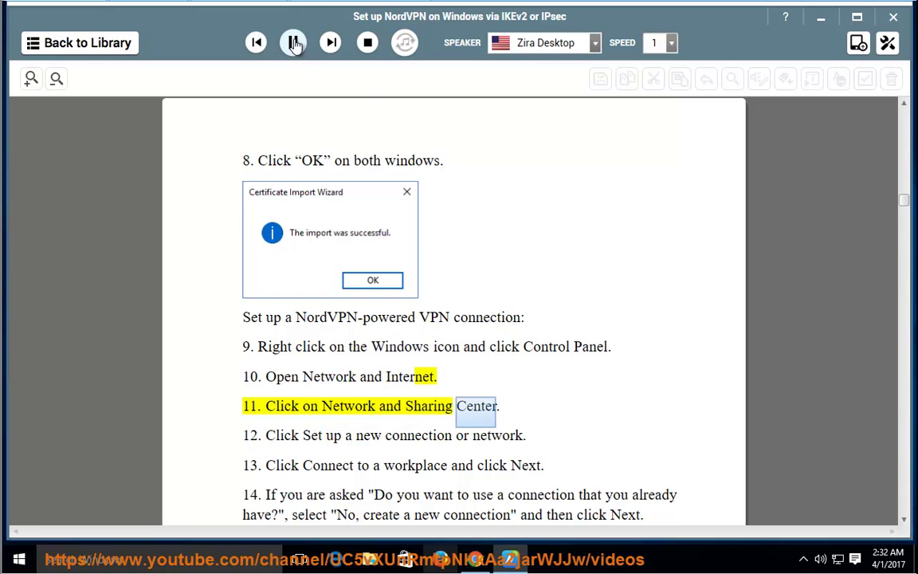
# Open Network and Sharing Center from the network tray icon, briefly playing the guide aloud
pyautogui.rightClick(838, 558)
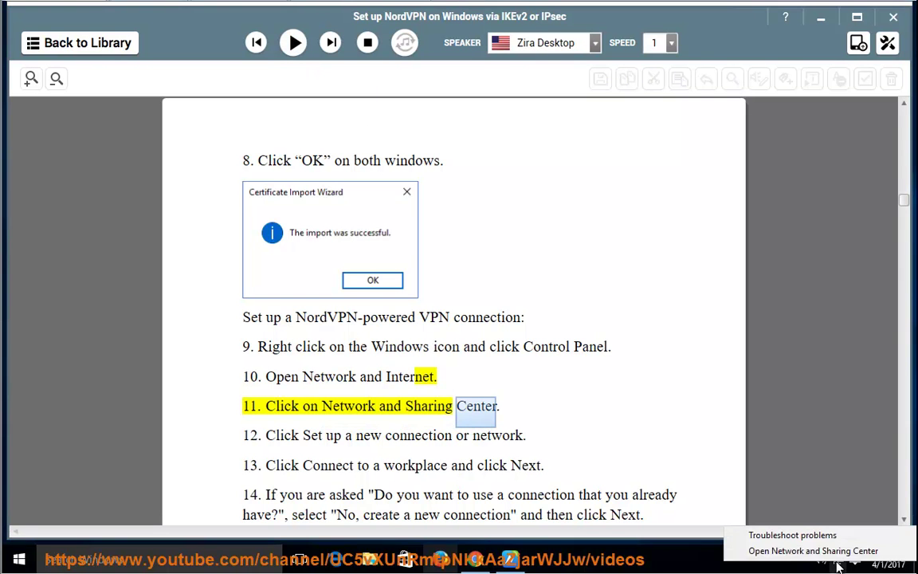
pyautogui.click(797, 553)
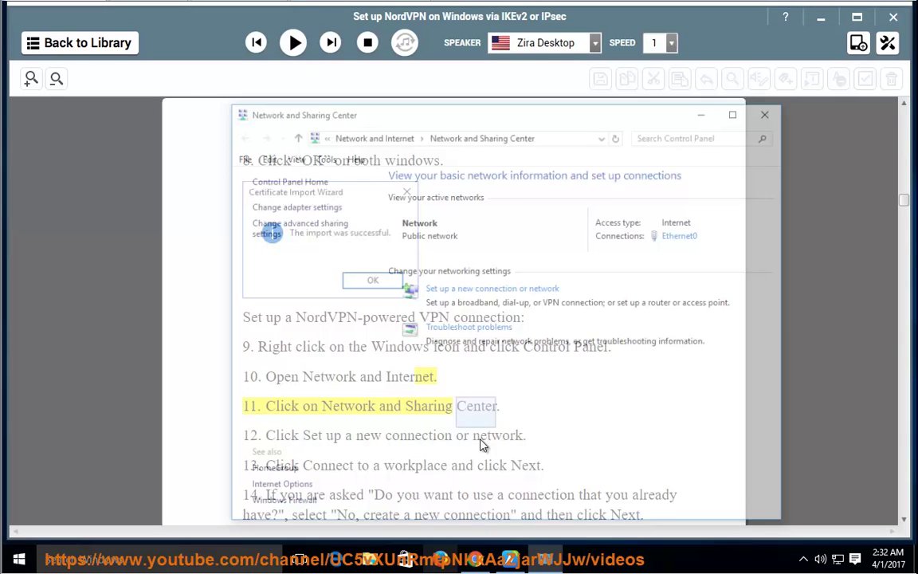
pyautogui.click(293, 43)
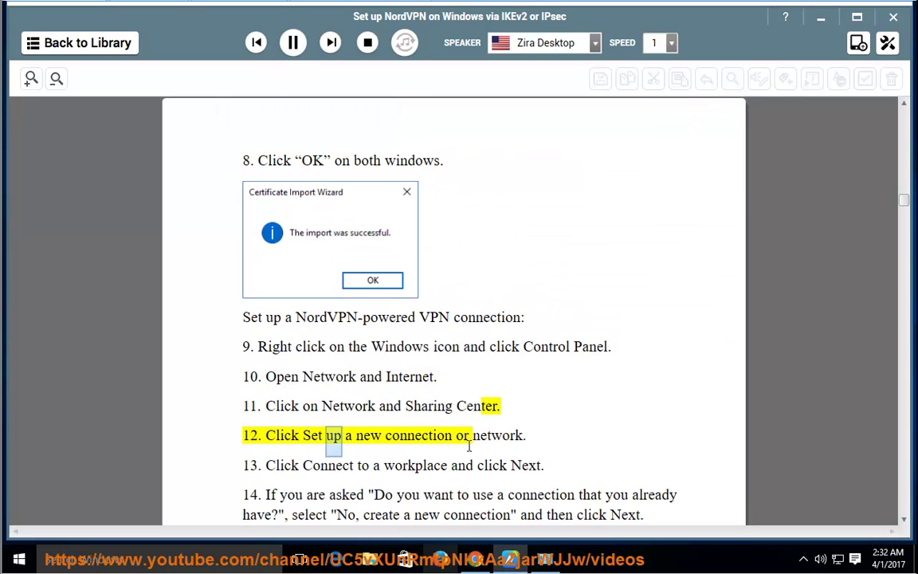
pyautogui.click(290, 44)
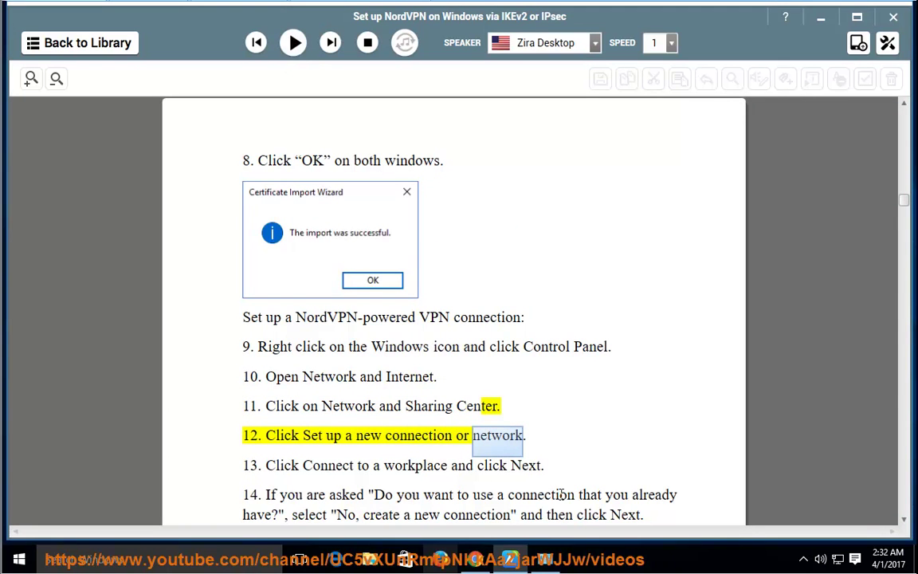
pyautogui.hotkey('alt', 'Tab')
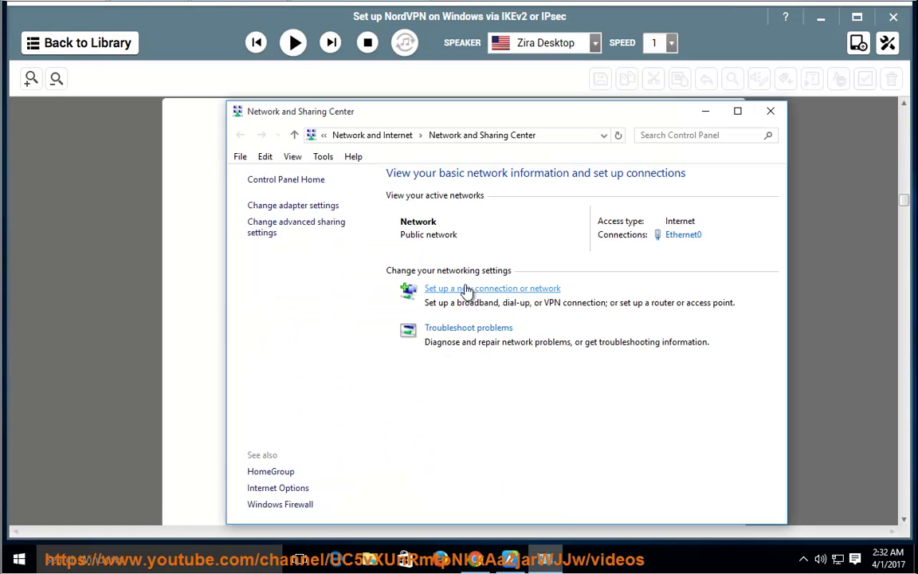
# Start the 'Set up a new connection or network' wizard and move it aside
pyautogui.click(503, 296)
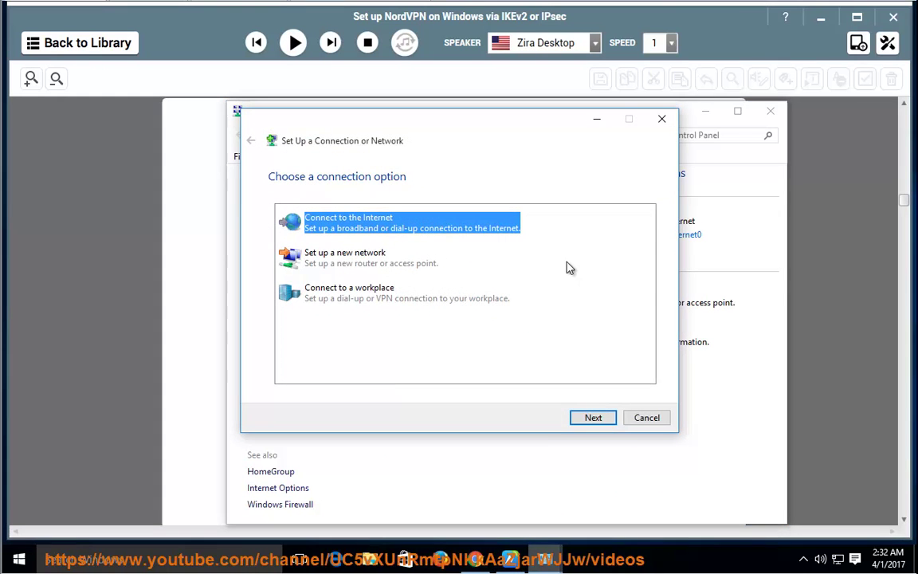
pyautogui.click(711, 112)
pyautogui.moveTo(539, 125); pyautogui.dragTo(593, 96)
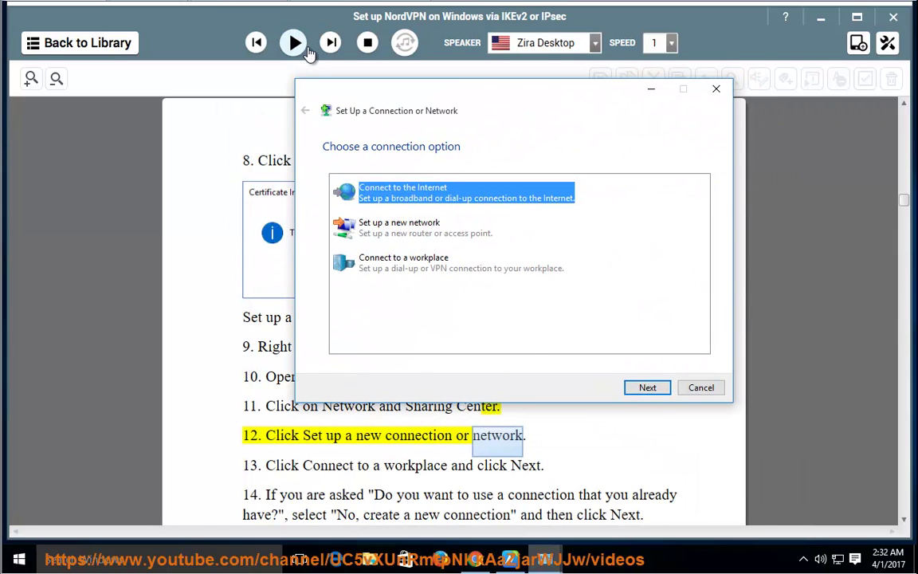
# Choose 'Connect to a workplace' and advance, pausing the guide after step 14
pyautogui.click(294, 42)
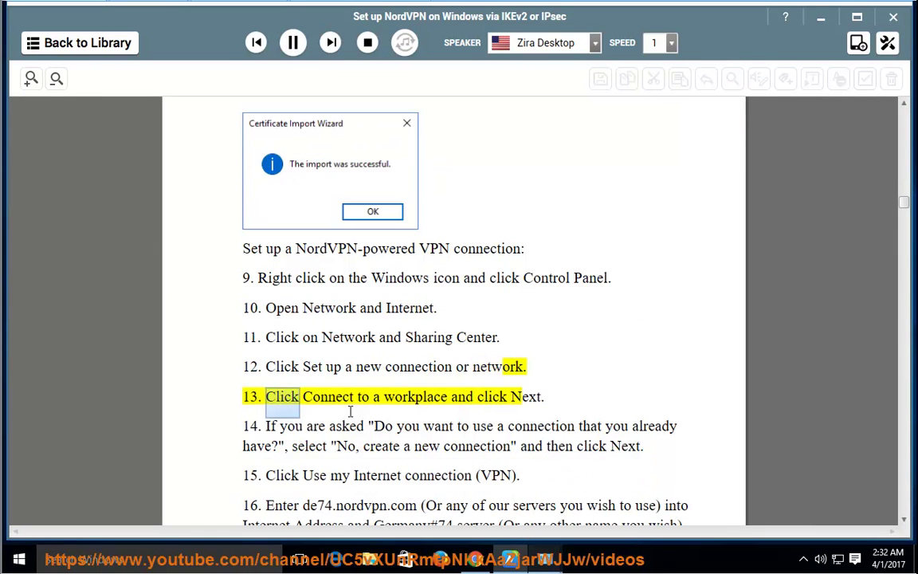
pyautogui.moveTo(545, 559)
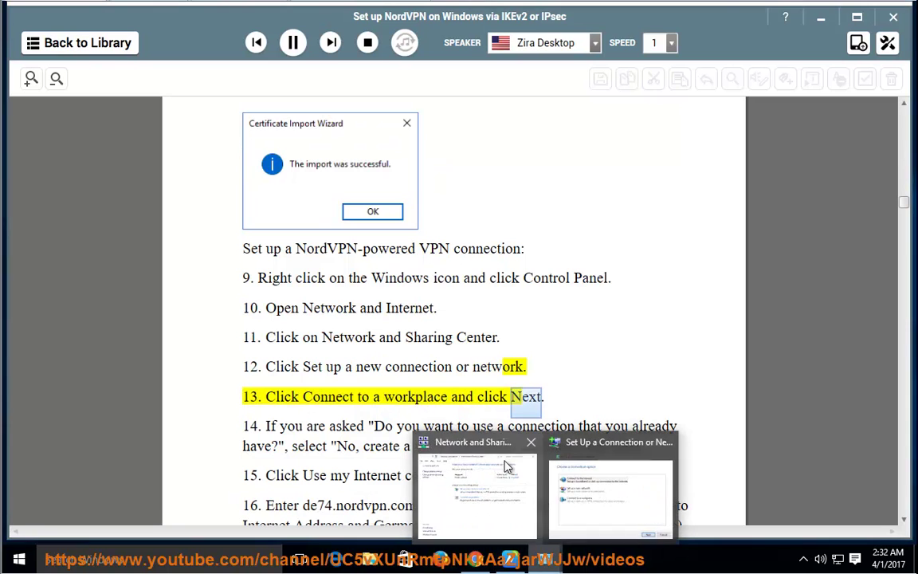
pyautogui.click(586, 480)
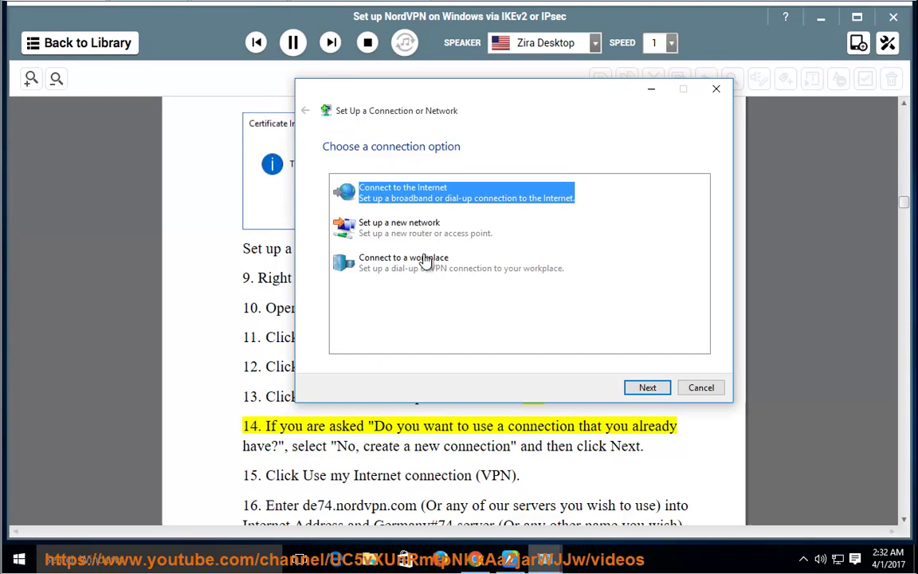
pyautogui.click(435, 262)
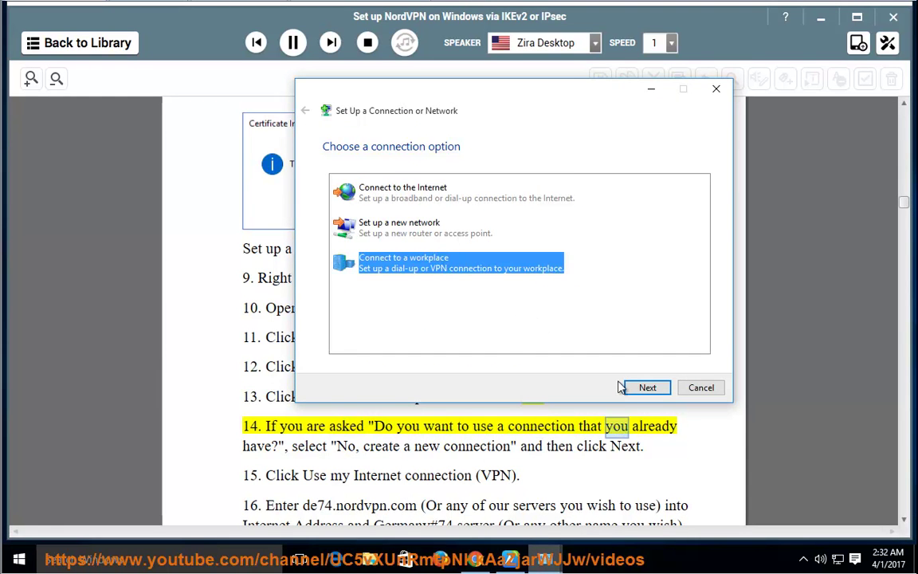
pyautogui.click(642, 388)
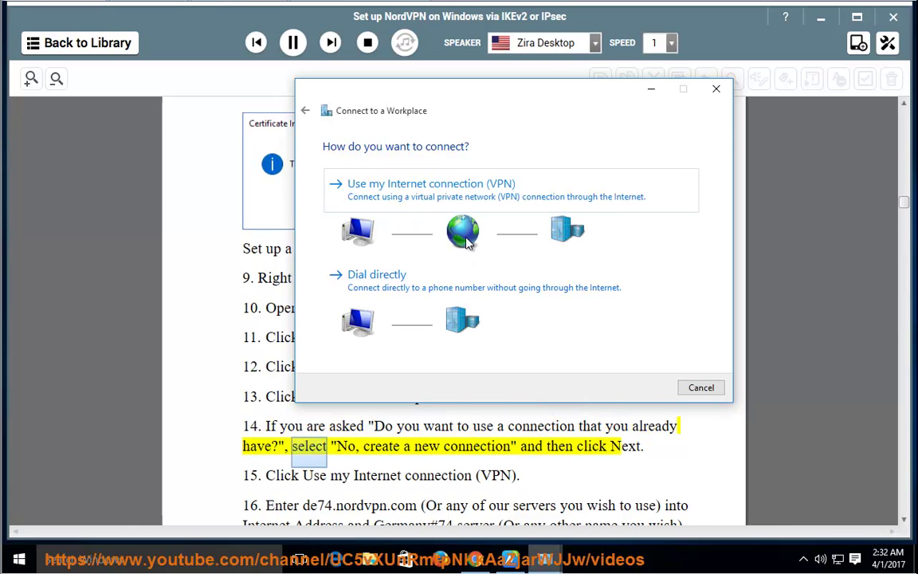
pyautogui.click(294, 45)
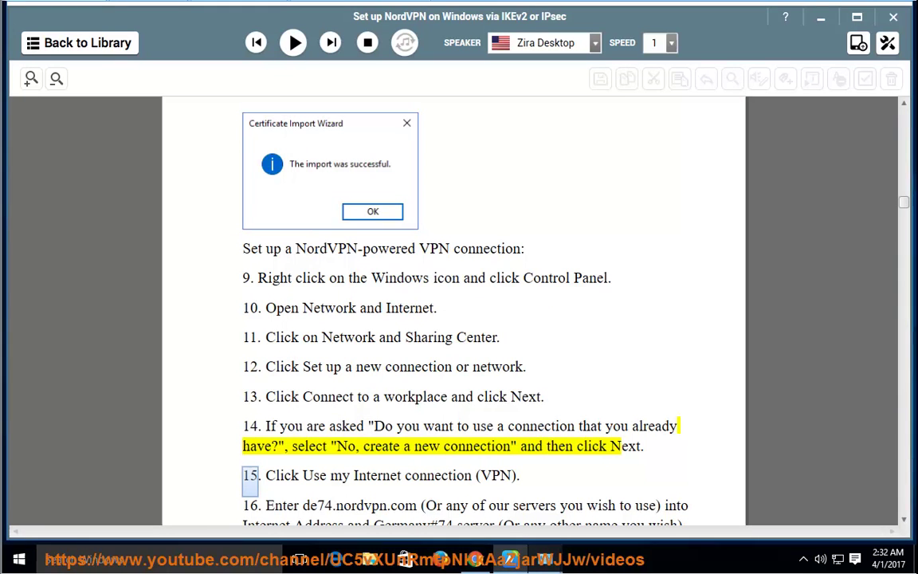
# Choose 'Use my Internet connection (VPN)' and listen to the guide through step 16
pyautogui.click(544, 559)
pyautogui.click(508, 194)
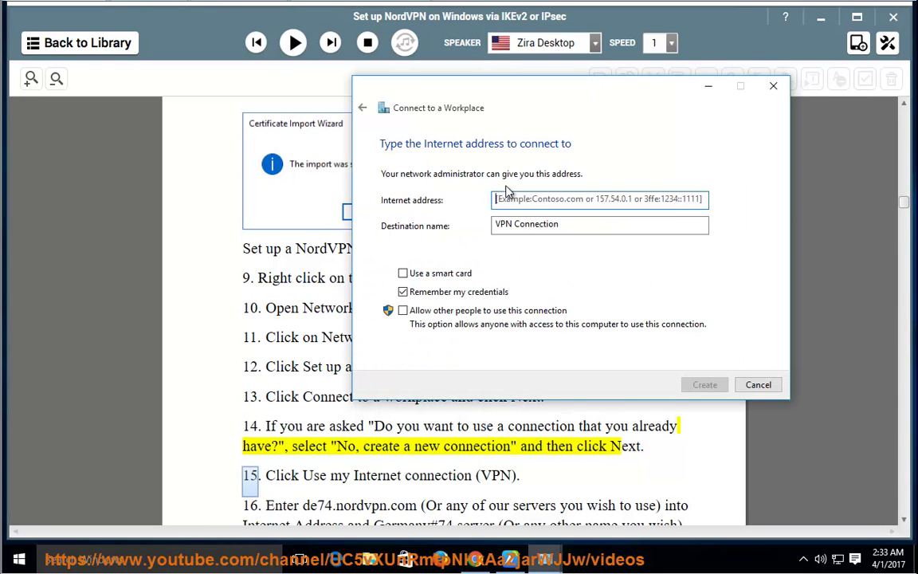
pyautogui.click(303, 336)
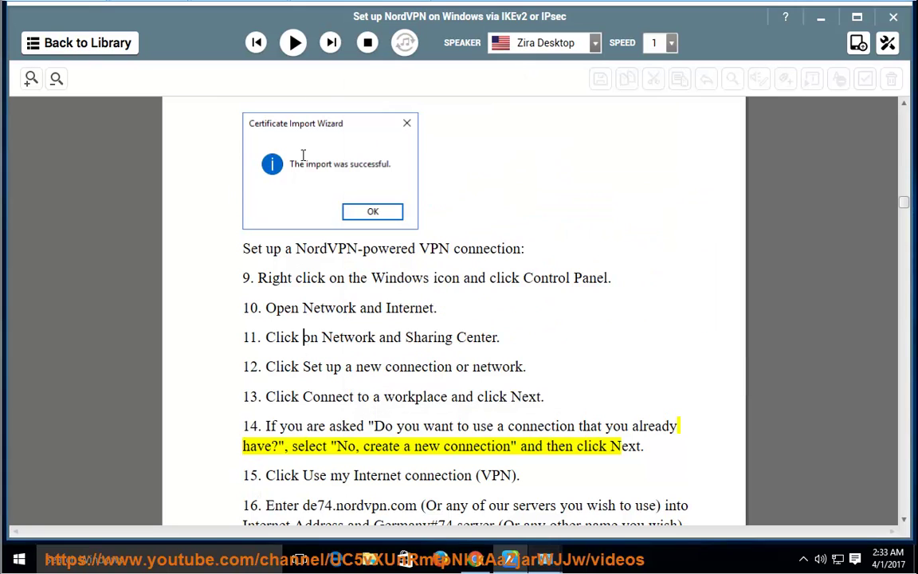
pyautogui.click(298, 51)
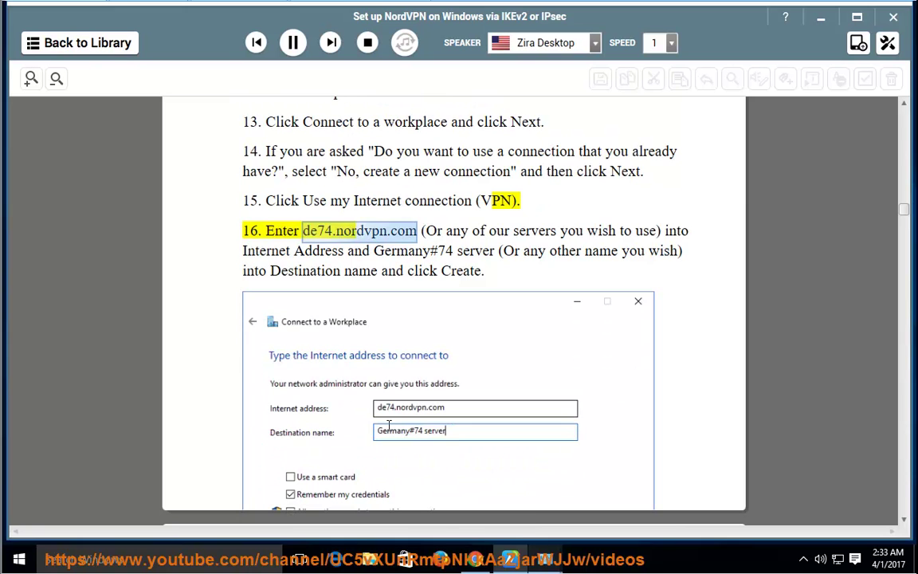
pyautogui.moveTo(544, 559)
pyautogui.click(567, 526)
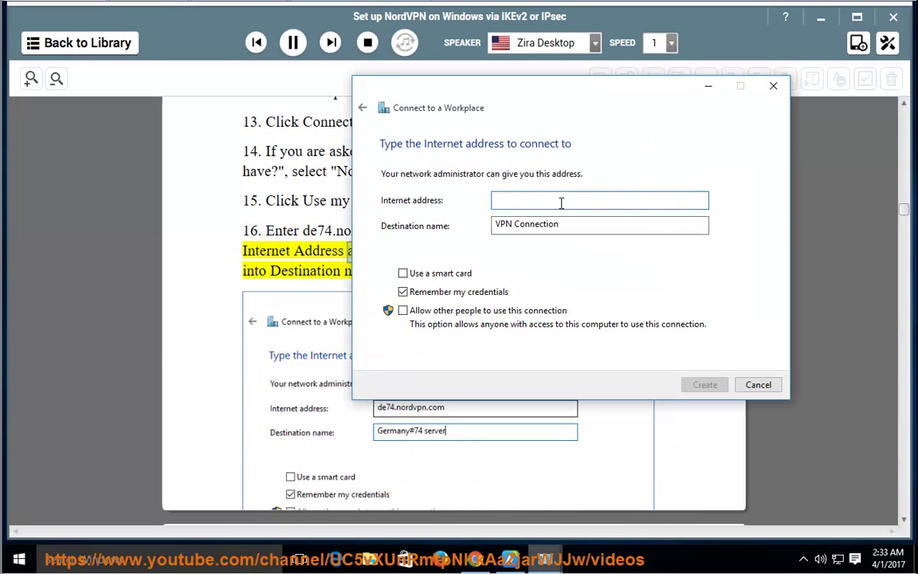
pyautogui.click(313, 247)
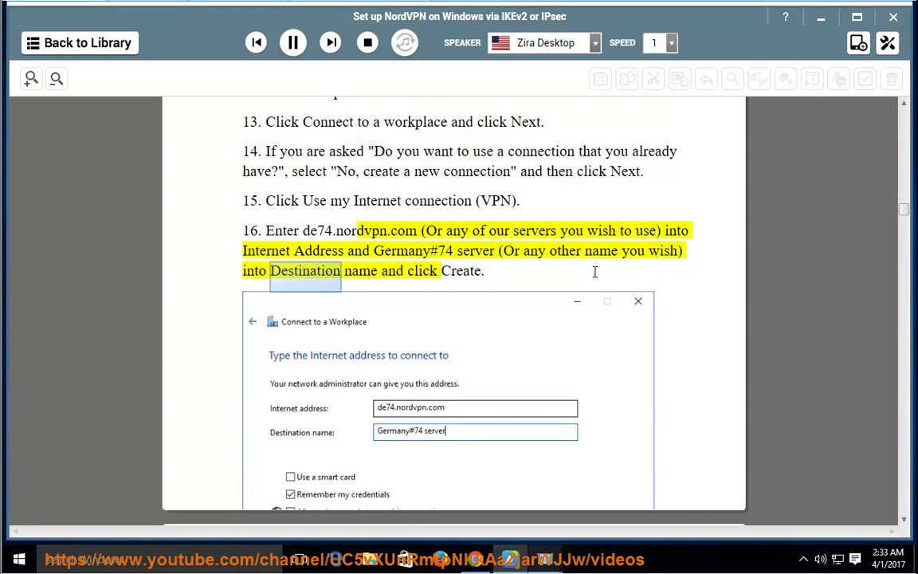
pyautogui.scroll(-1, 470, 281)
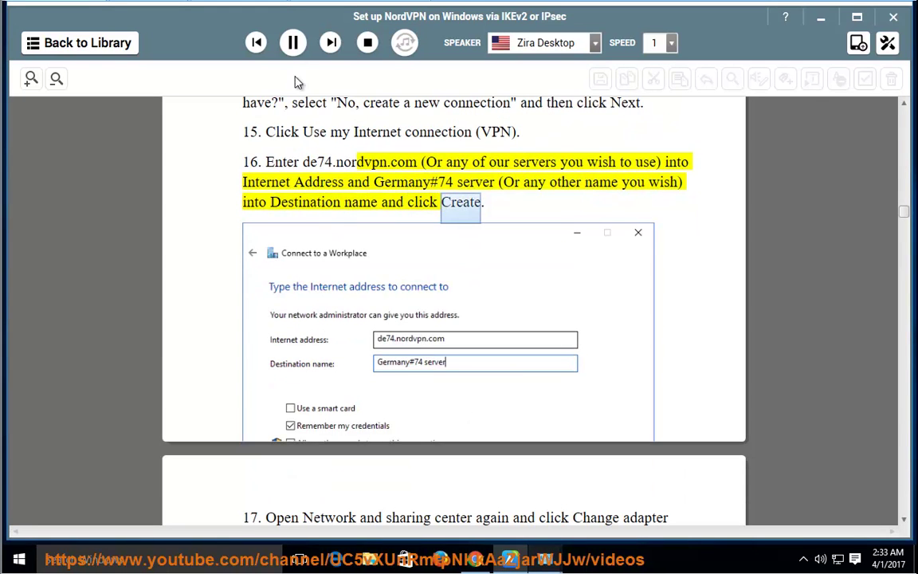
pyautogui.click(292, 43)
# Enter de74.nordvpn.com as Internet address, name it 'de74.nordvpn Connection', and create it
pyautogui.moveTo(417, 158); pyautogui.dragTo(340, 157)
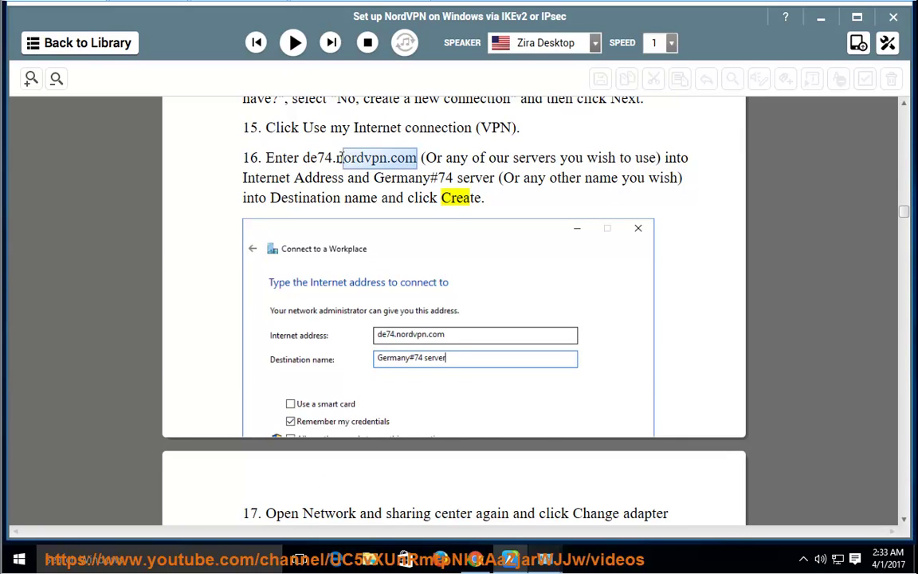
pyautogui.rightClick(309, 146)
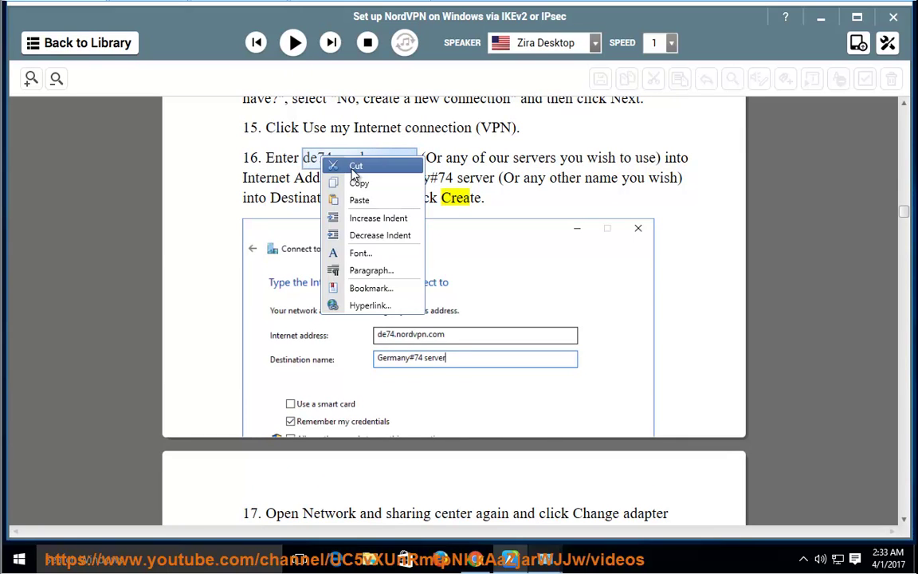
pyautogui.click(327, 180)
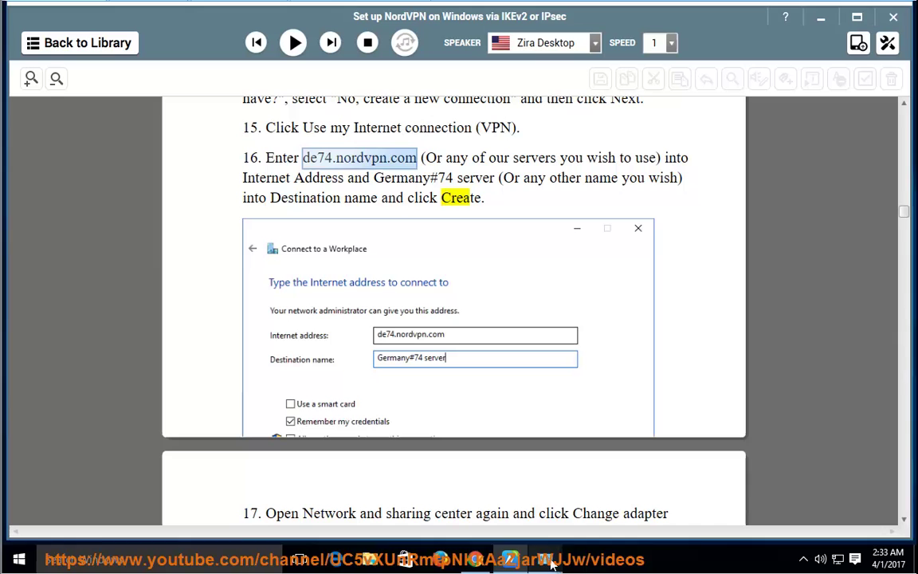
pyautogui.moveTo(545, 558)
pyautogui.click(605, 486)
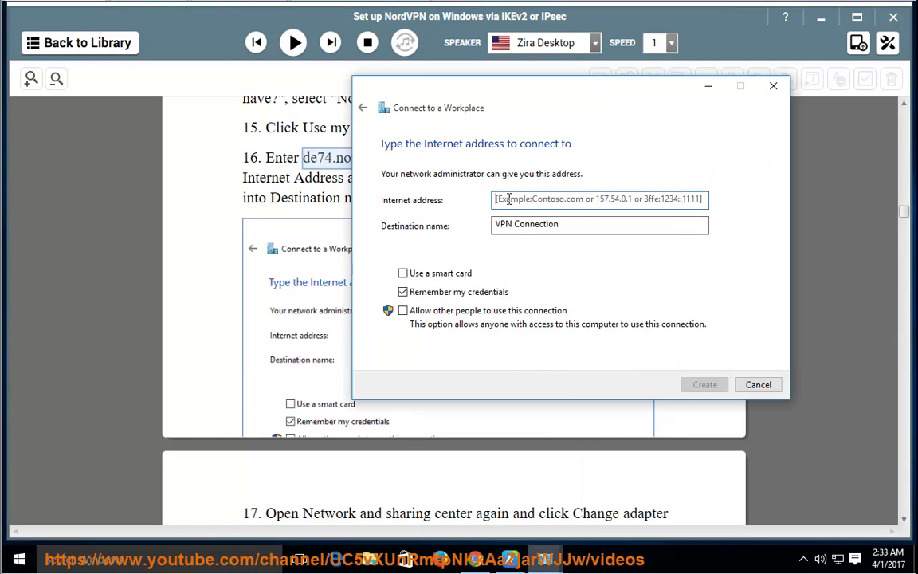
pyautogui.rightClick(508, 200)
pyautogui.click(546, 262)
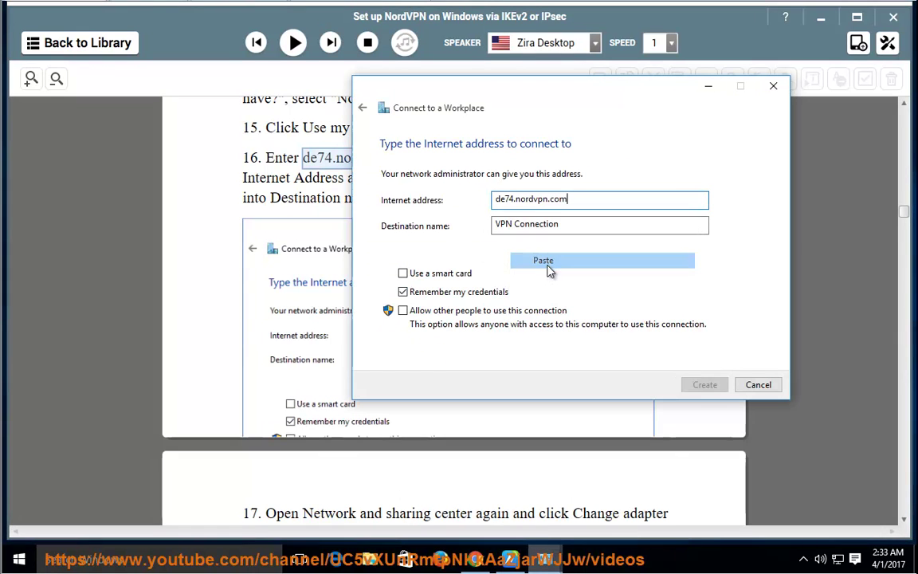
pyautogui.click(545, 200)
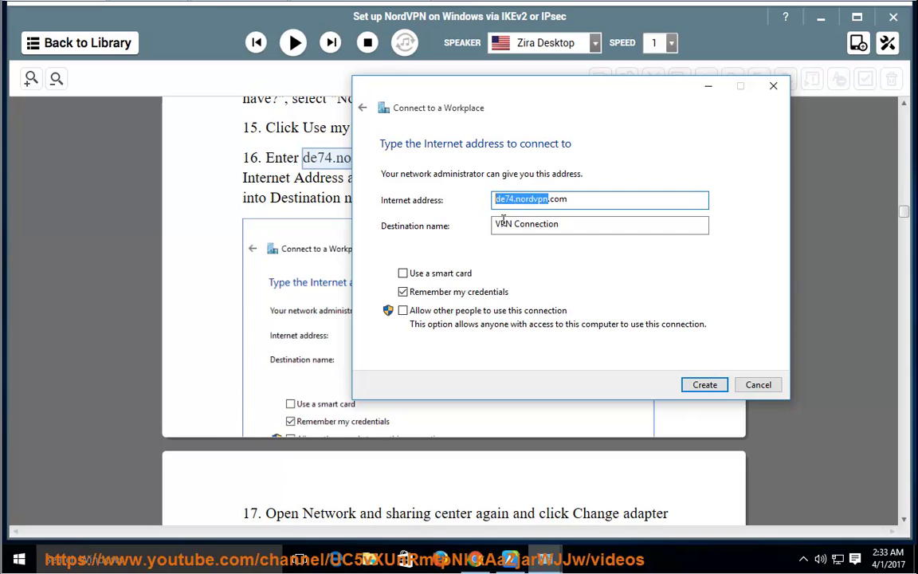
pyautogui.click(509, 224)
pyautogui.write('de74.nordvpn')
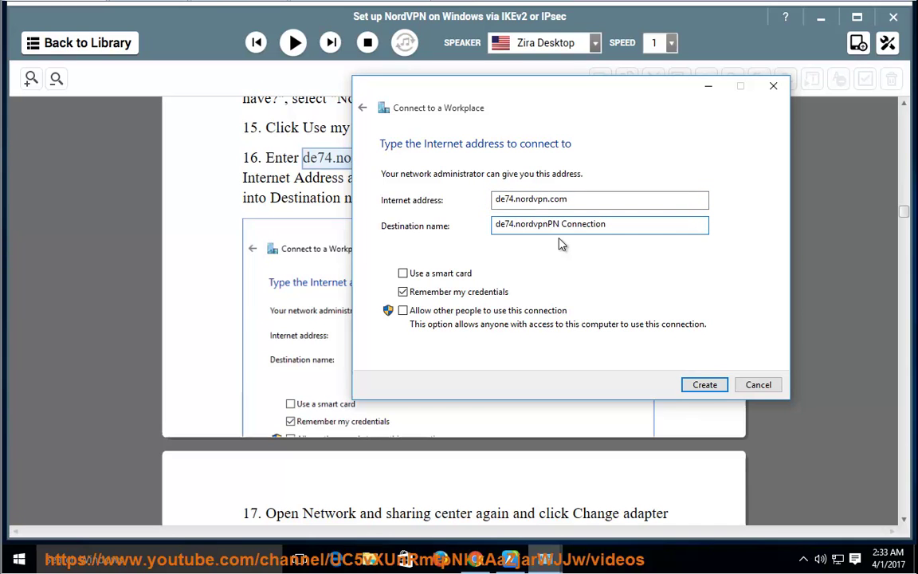
pyautogui.press('Delete')
pyautogui.press('Delete')
pyautogui.press('Delete')
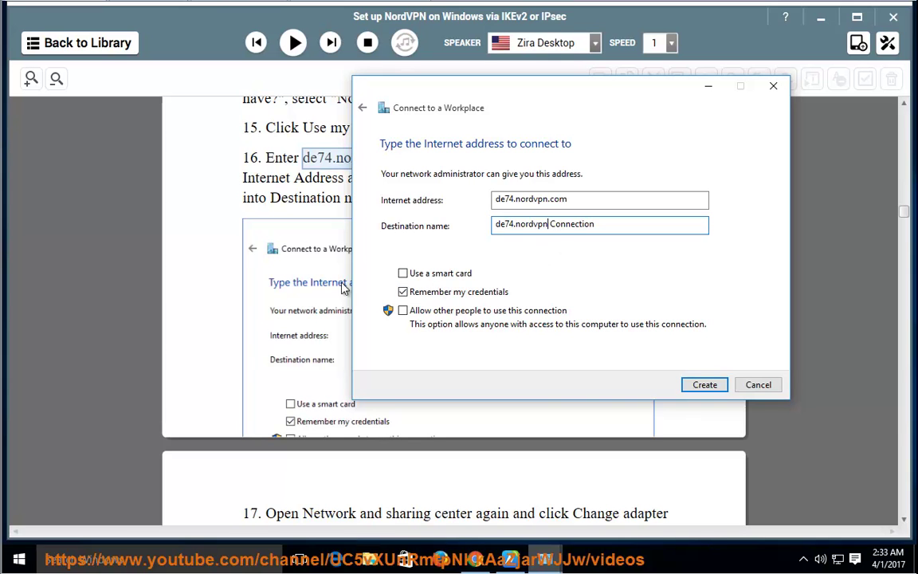
pyautogui.click(694, 391)
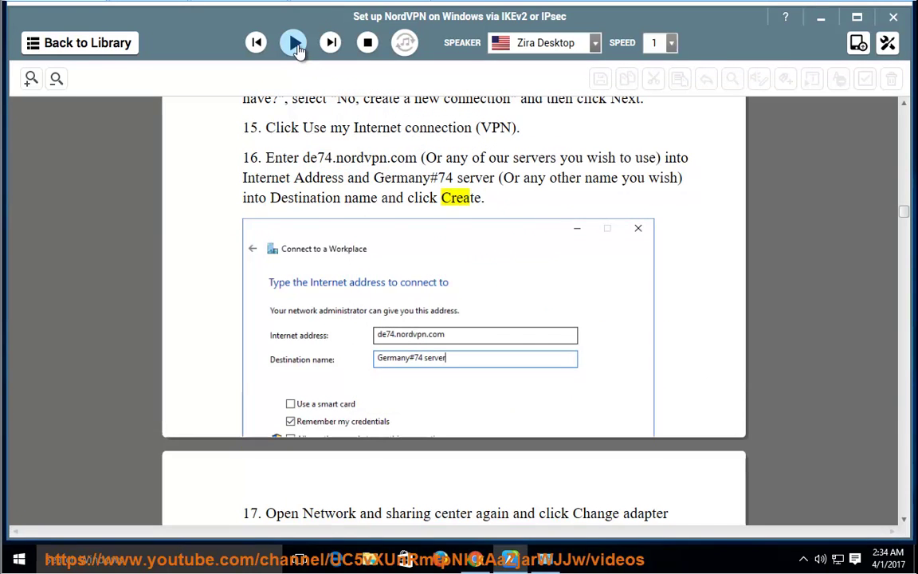
# Open Change adapter settings and select the de74.nordvpn Connection
pyautogui.click(293, 42)
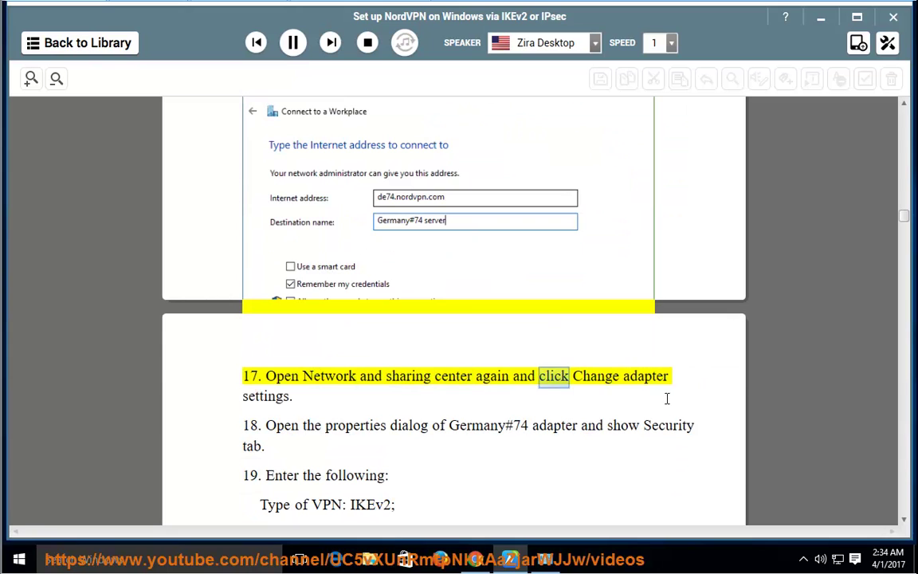
pyautogui.click(295, 43)
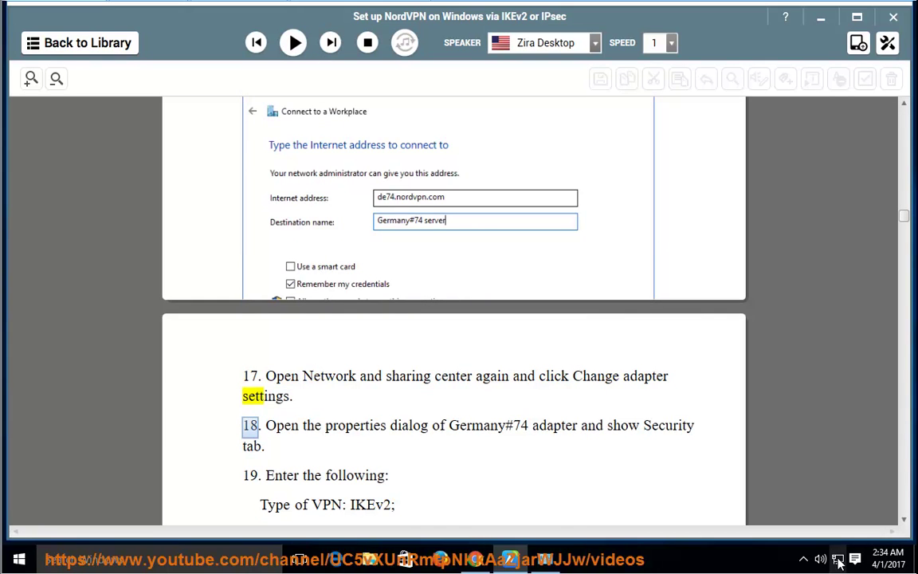
pyautogui.click(545, 560)
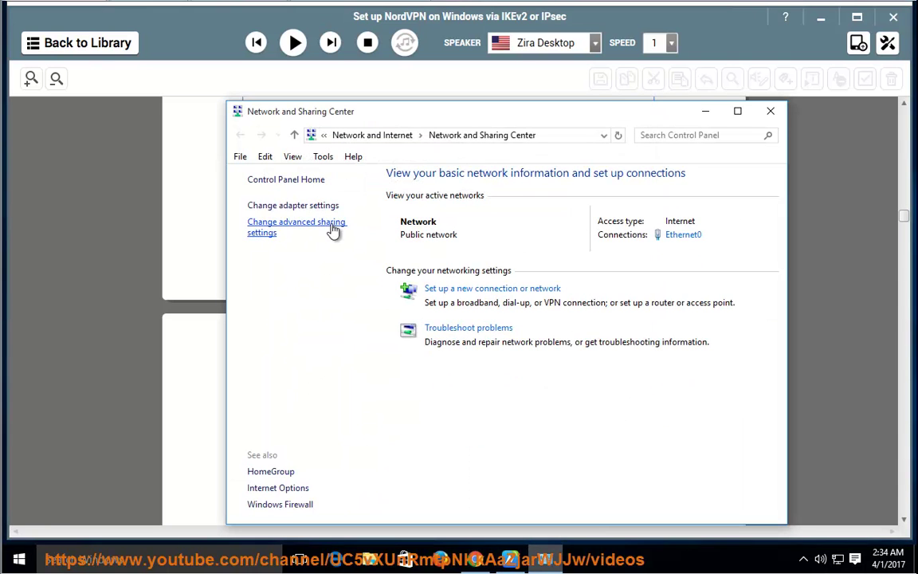
pyautogui.click(319, 206)
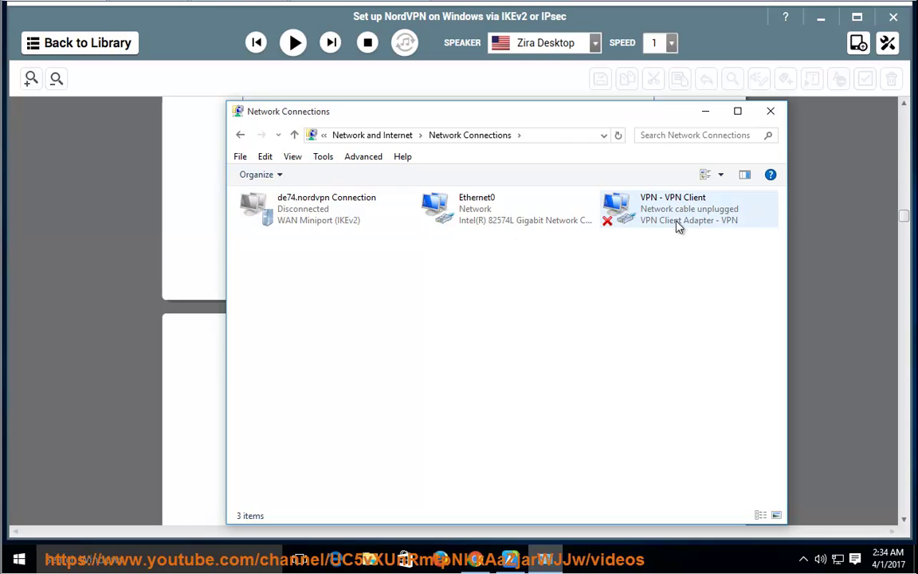
pyautogui.click(335, 214)
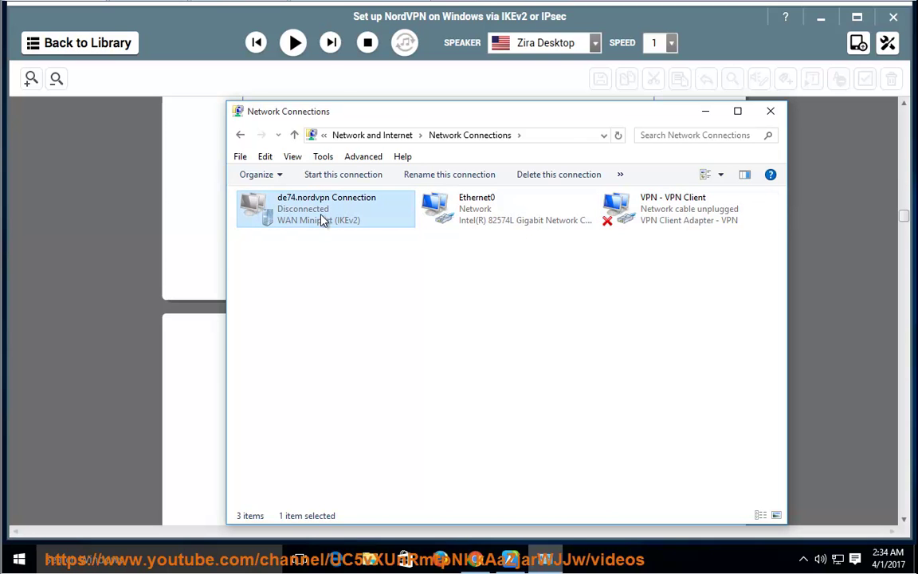
# Resume the guide at step 18, then return to the network connections window
pyautogui.click(200, 211)
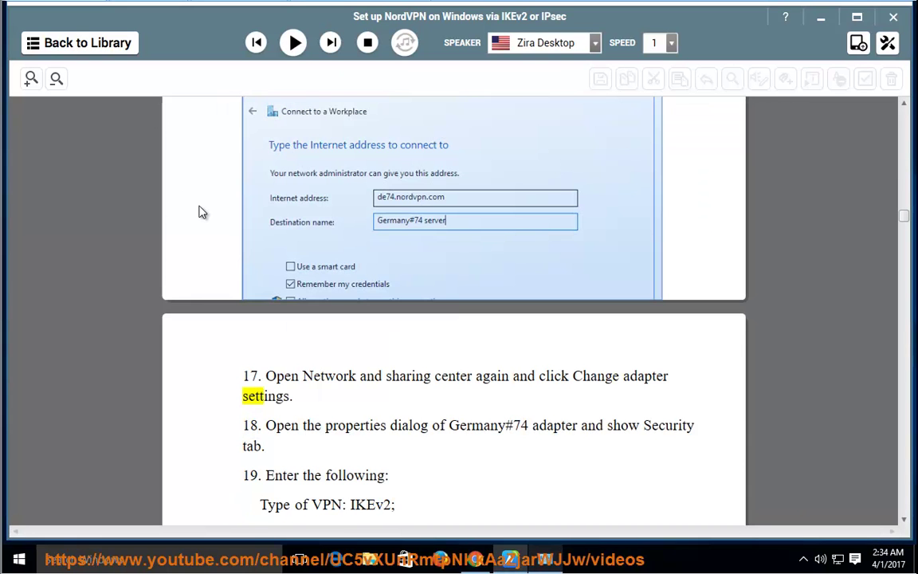
pyautogui.click(292, 44)
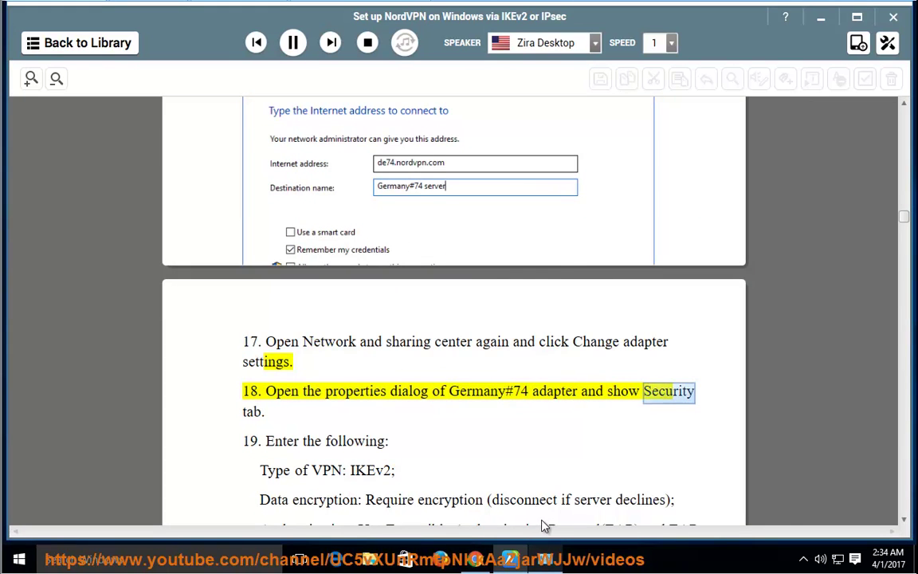
pyautogui.click(544, 559)
# Open the Security tab of de74.nordvpn Connection's Properties, then resume the guide at step 19
pyautogui.rightClick(336, 211)
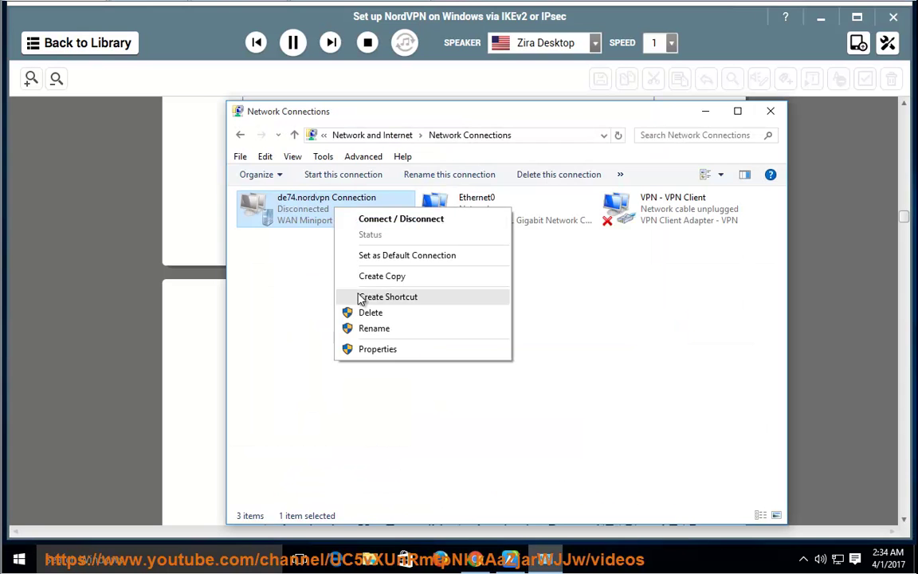
pyautogui.click(378, 349)
pyautogui.click(472, 179)
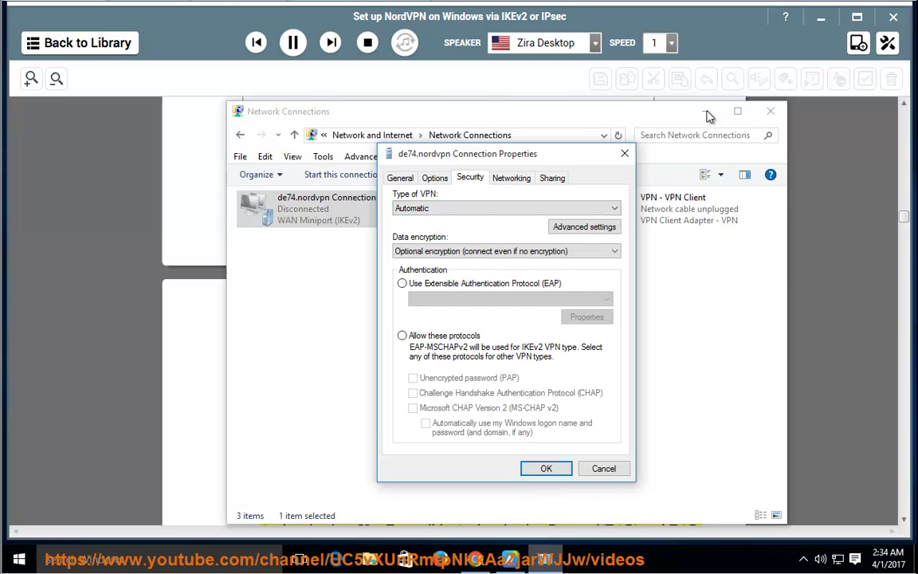
pyautogui.click(293, 42)
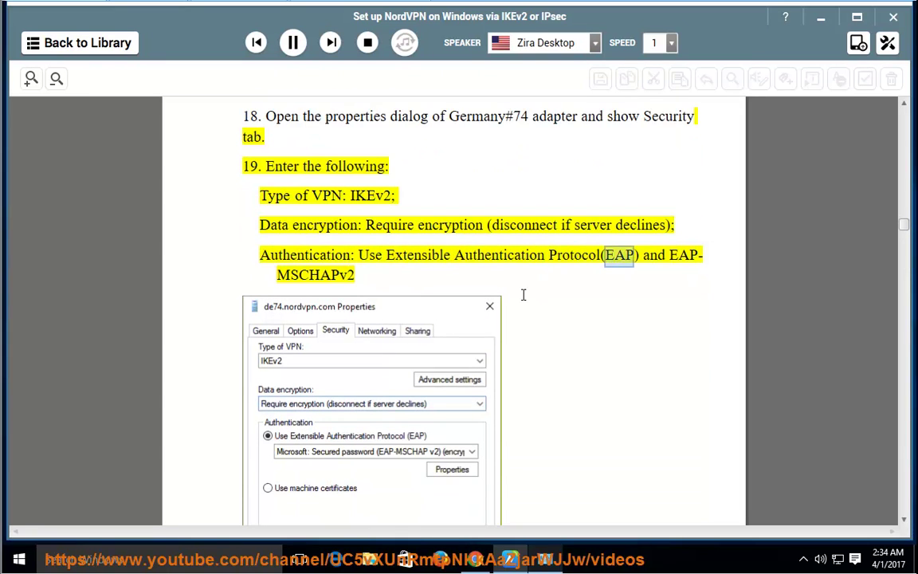
# Listen to the guide through step 21, then open the tray network list
pyautogui.click(285, 48)
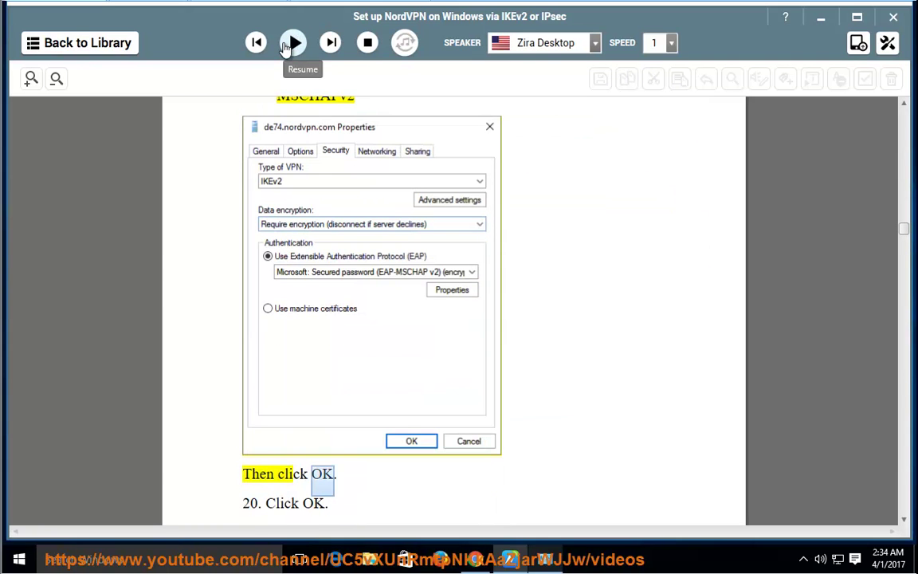
pyautogui.scroll(3, 906, 231)
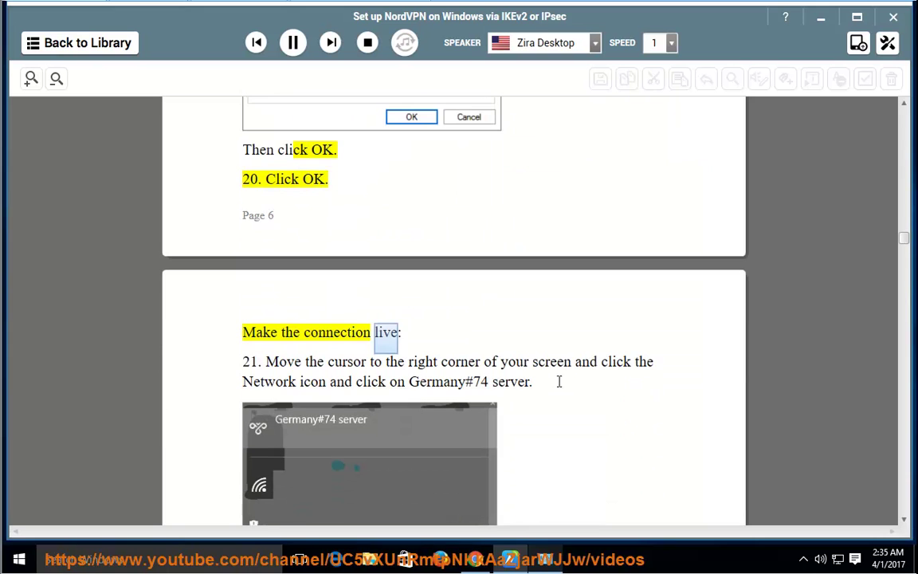
pyautogui.click(837, 559)
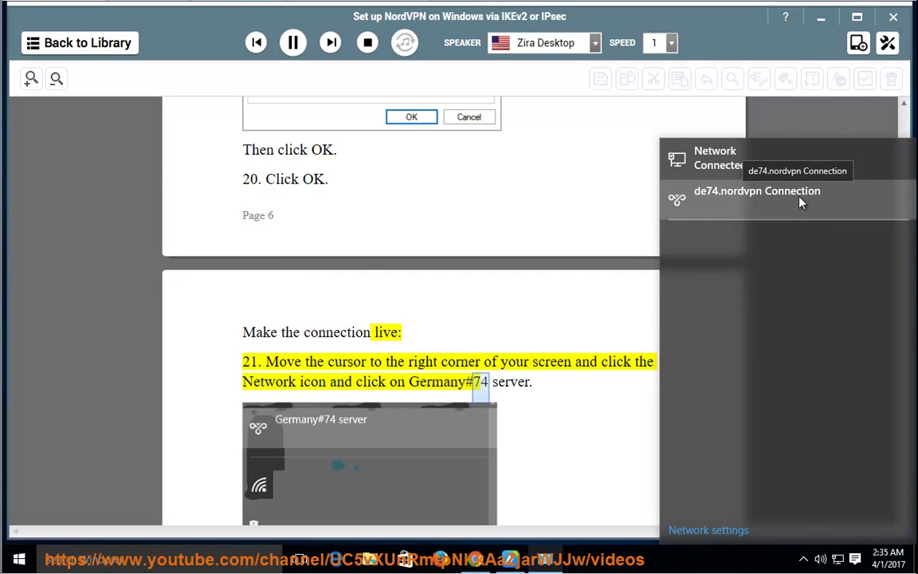
# Connect de74.nordvpn Connection in Settings > VPN, signing in with the NordVPN user name and password
pyautogui.click(802, 202)
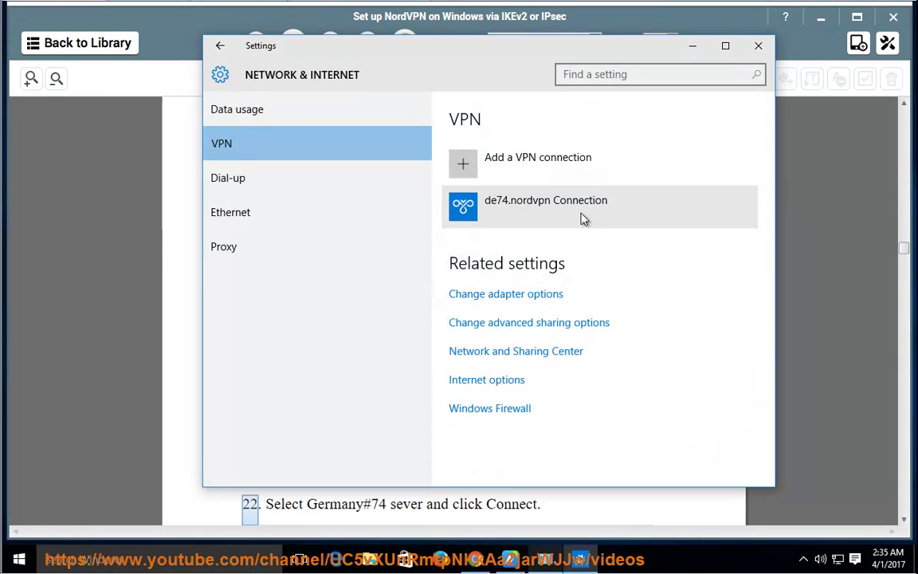
pyautogui.click(582, 217)
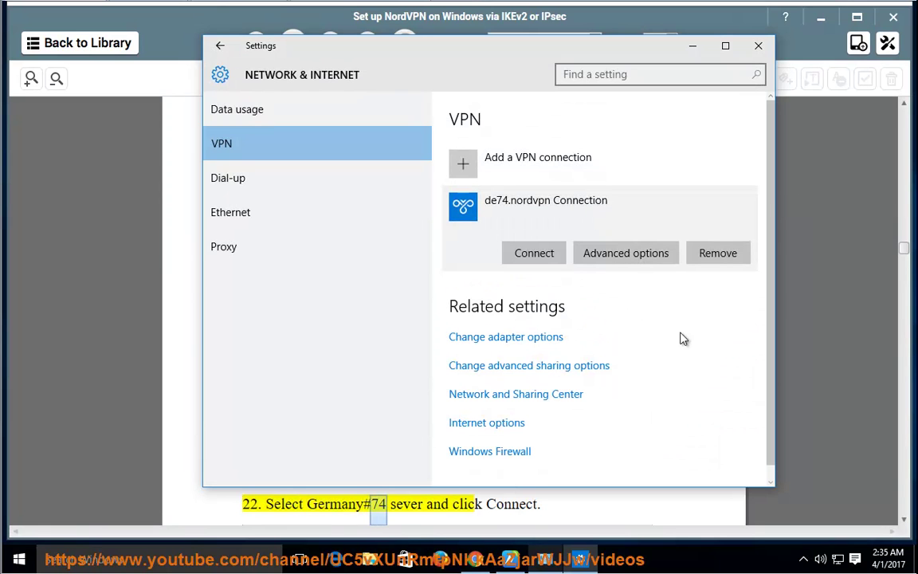
pyautogui.click(516, 260)
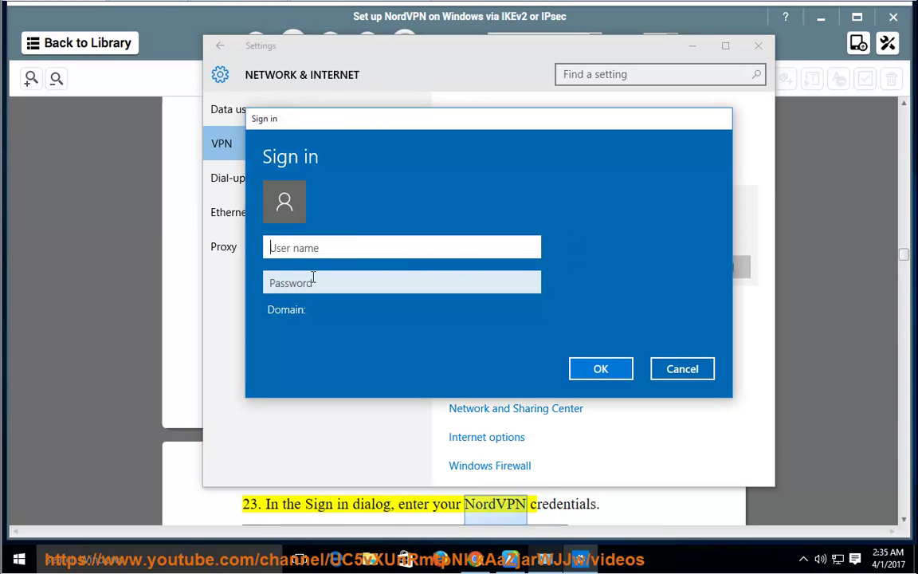
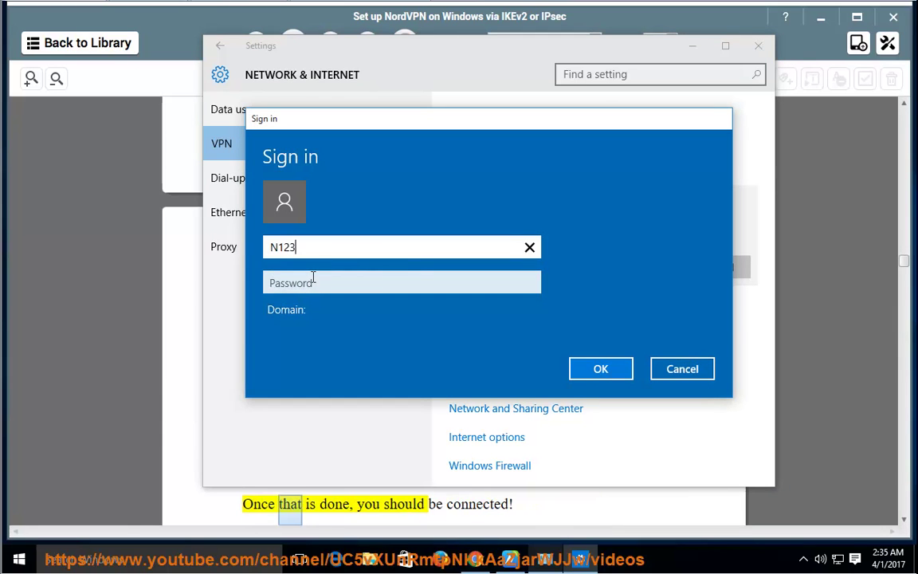
pyautogui.click(313, 278)
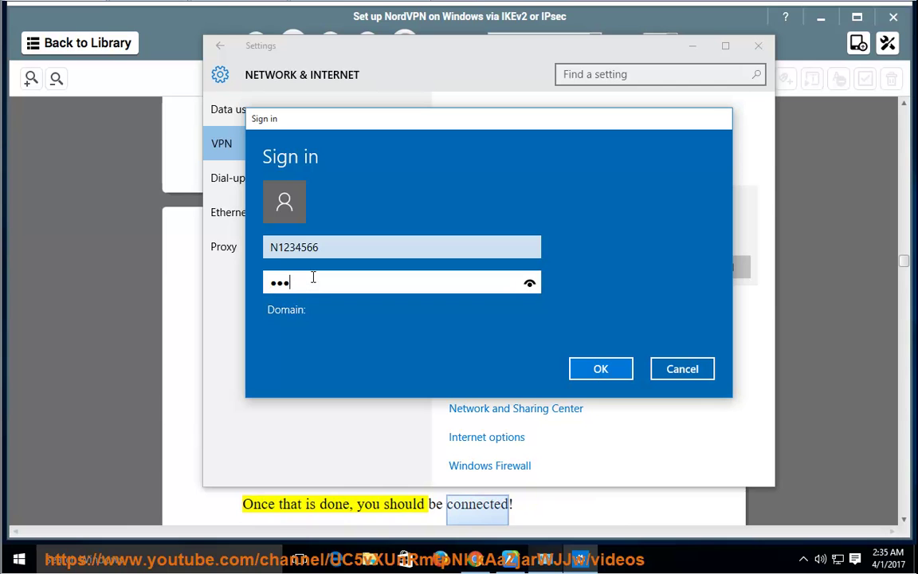
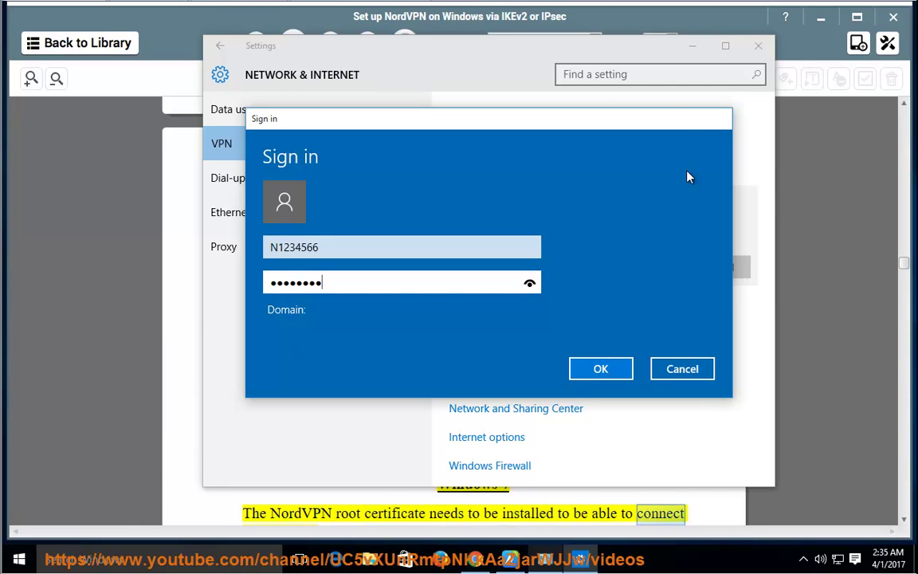
pyautogui.press('Return')
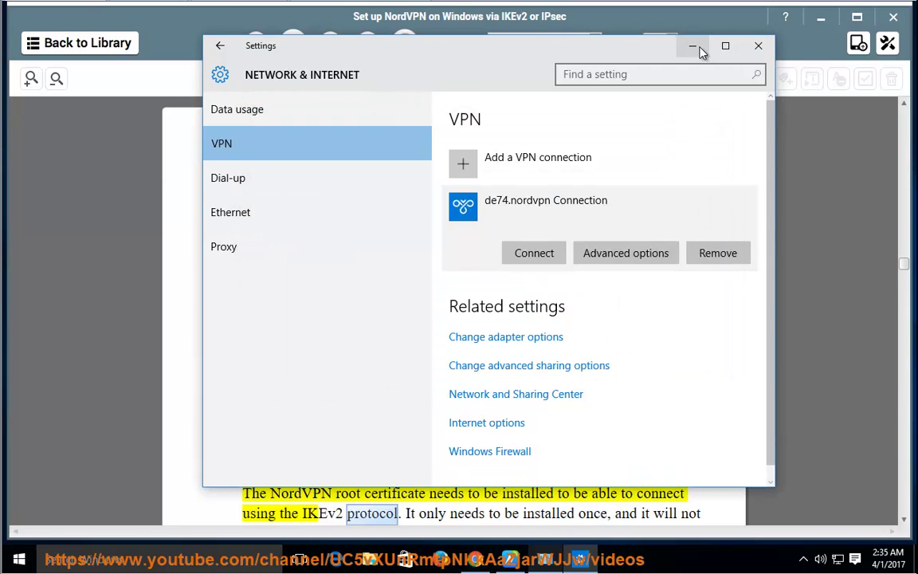
# Launch MMC from the Run prompt with admin approval, opening a blank Console1, then pause the guide
pyautogui.click(700, 51)
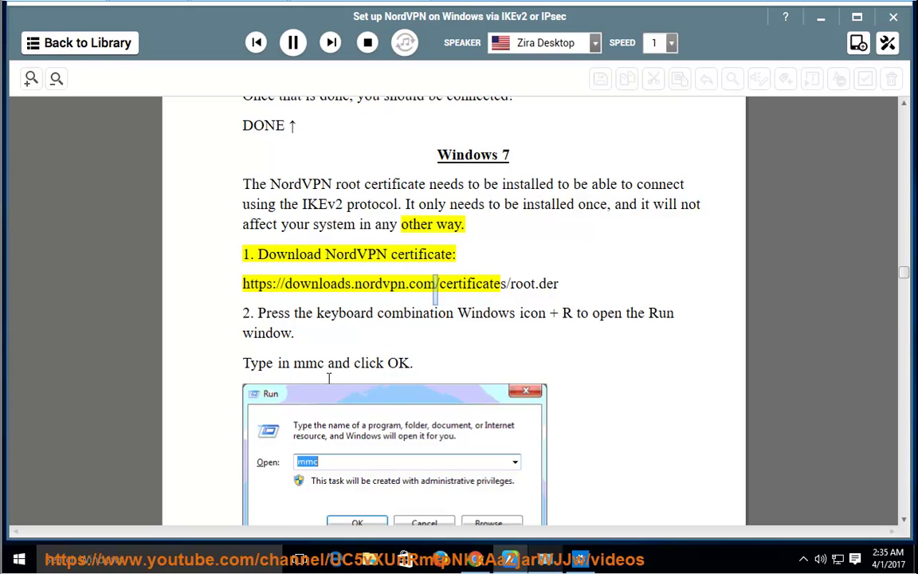
pyautogui.press('super+r')
pyautogui.write('MMC')
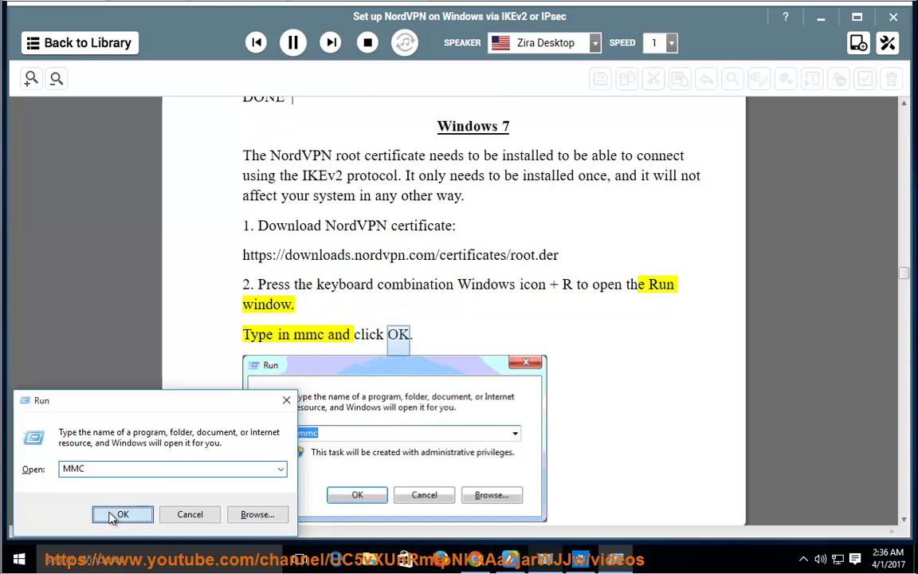
pyautogui.click(112, 515)
pyautogui.click(511, 310)
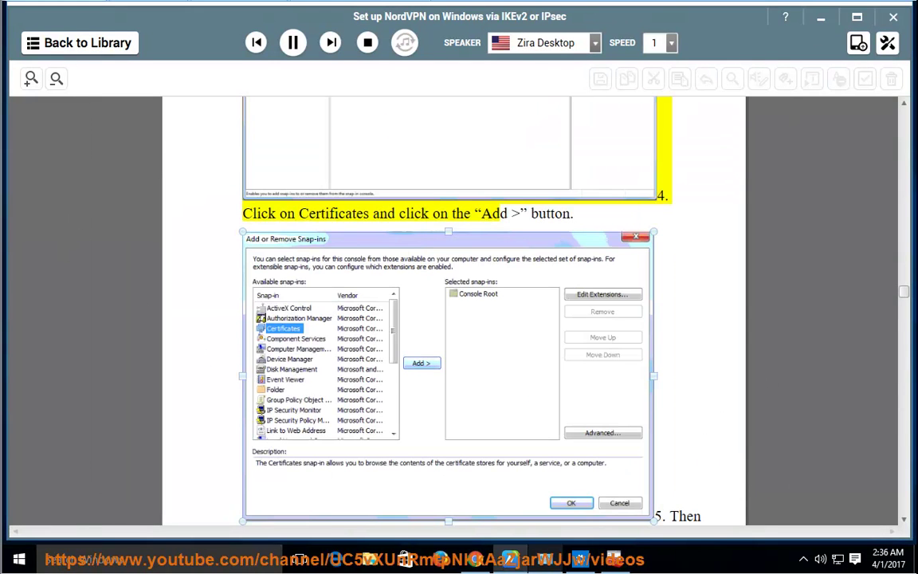
pyautogui.click(293, 43)
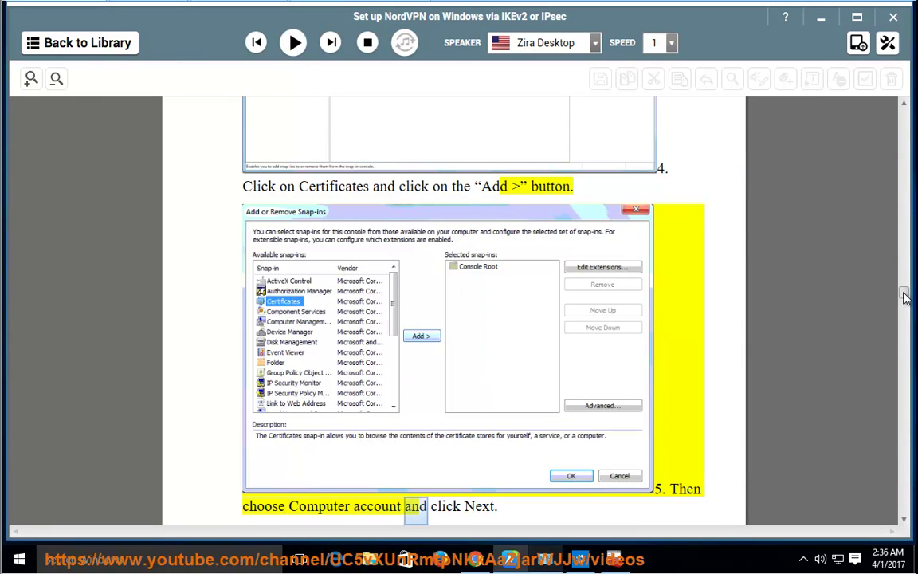
pyautogui.moveTo(906, 296); pyautogui.dragTo(906, 291)
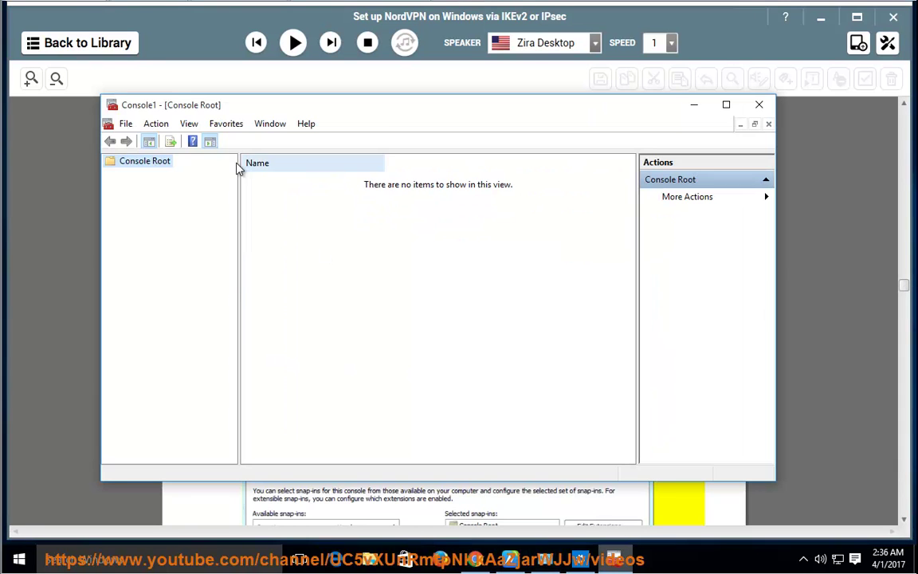
# Add the Certificates snap-in through File > Add/Remove Snap-in, reaching its account choice
pyautogui.click(126, 125)
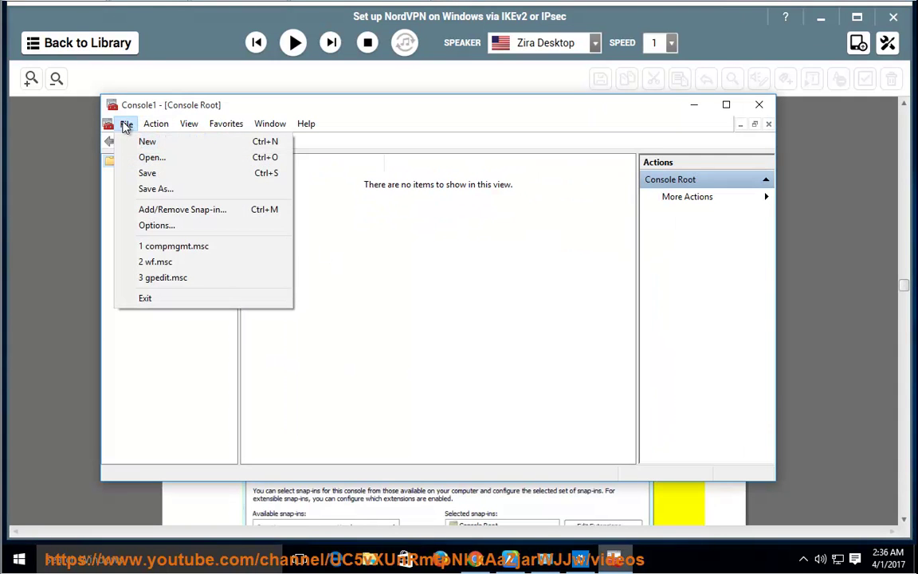
pyautogui.click(191, 210)
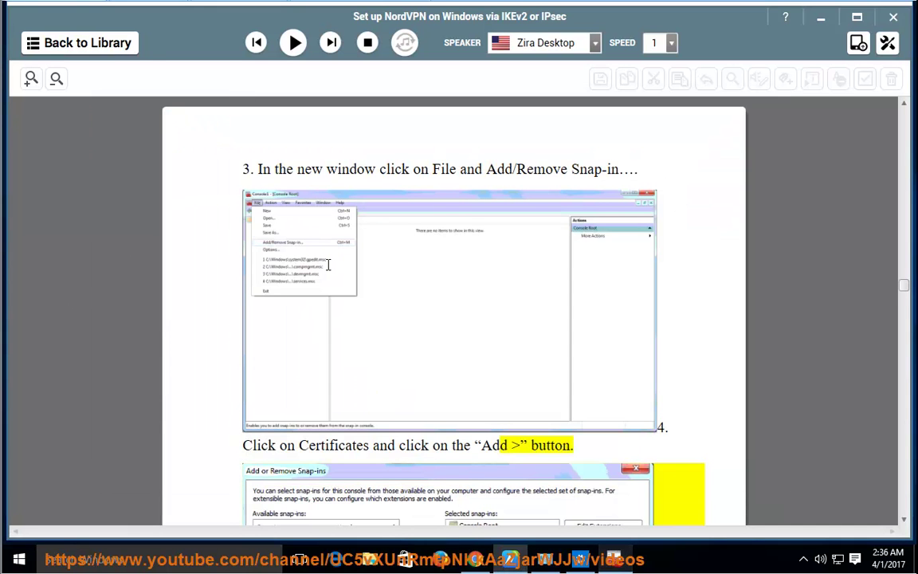
pyautogui.scroll(-1, 325, 266)
pyautogui.scroll(-1, 331, 279)
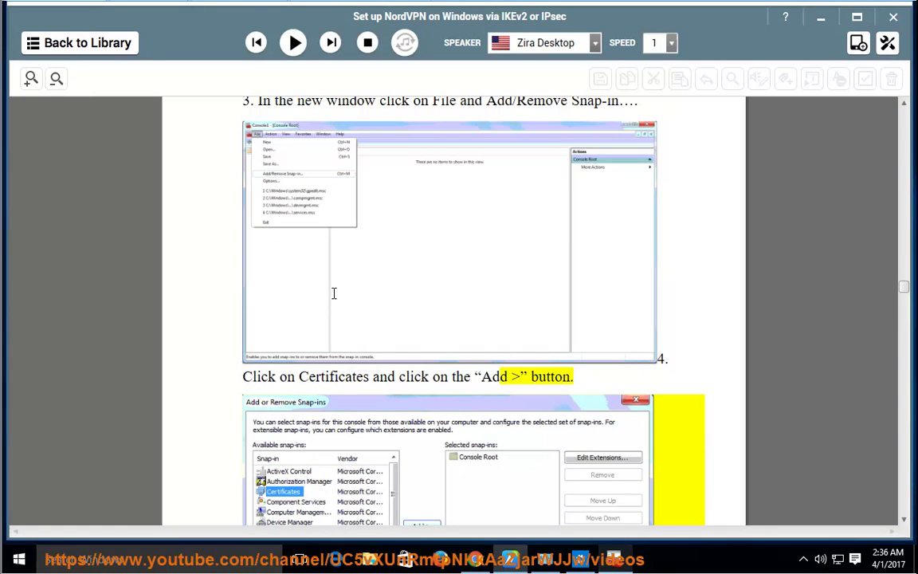
pyautogui.scroll(-1, 334, 293)
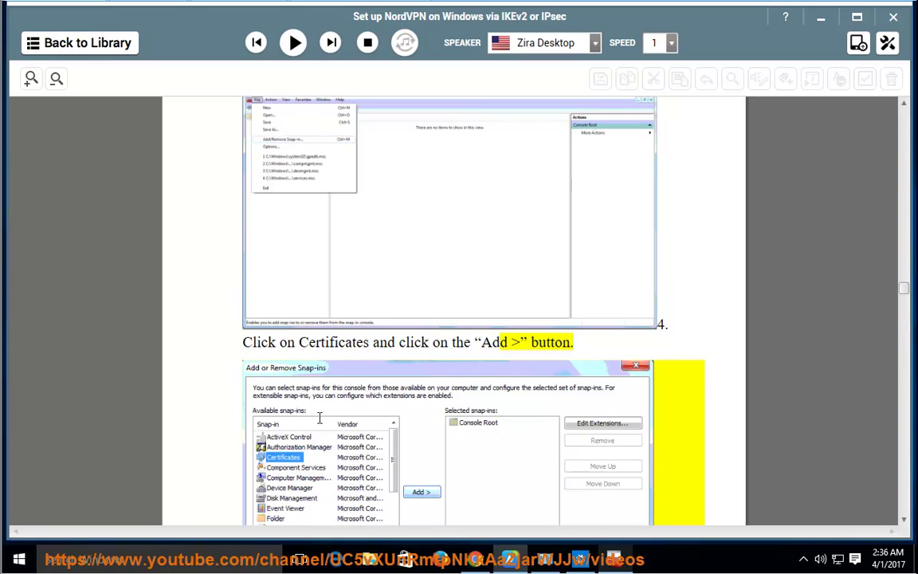
pyautogui.click(620, 563)
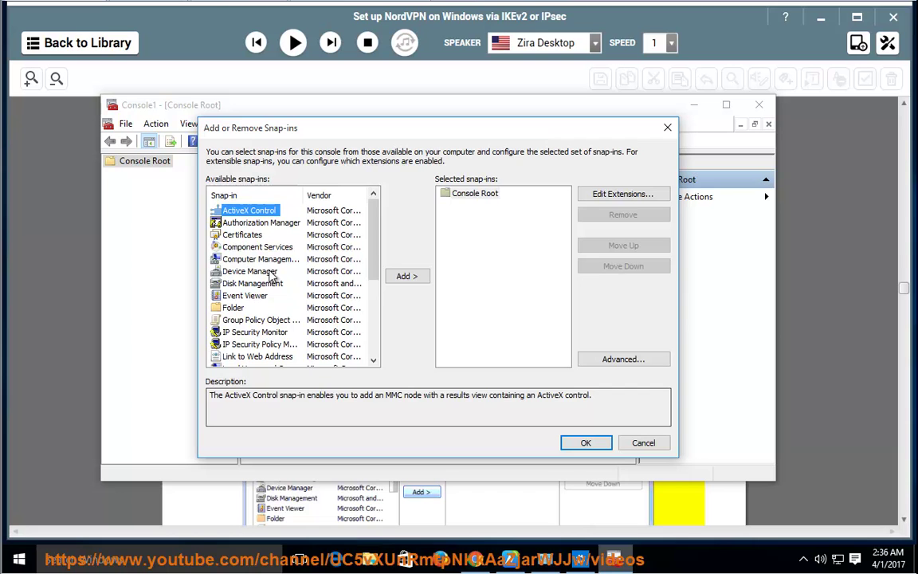
pyautogui.click(232, 236)
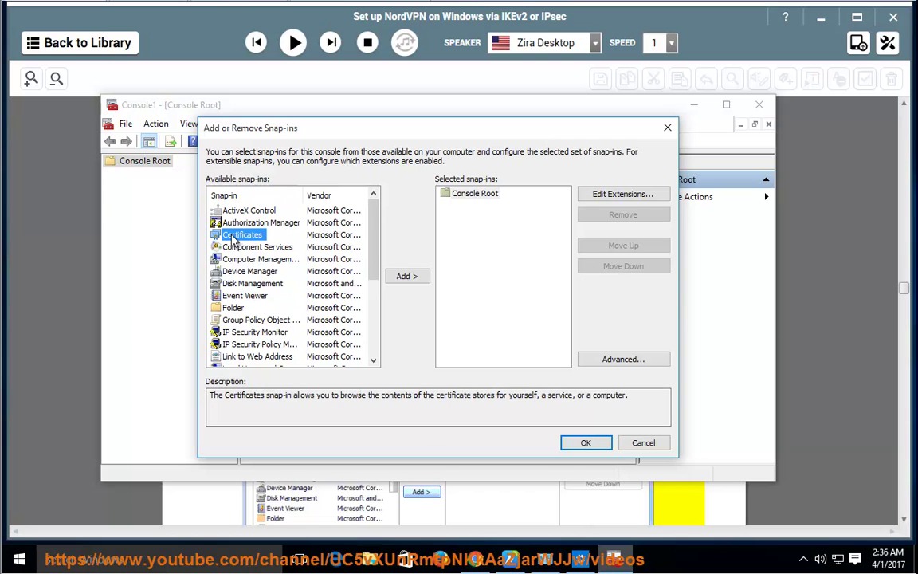
pyautogui.click(401, 281)
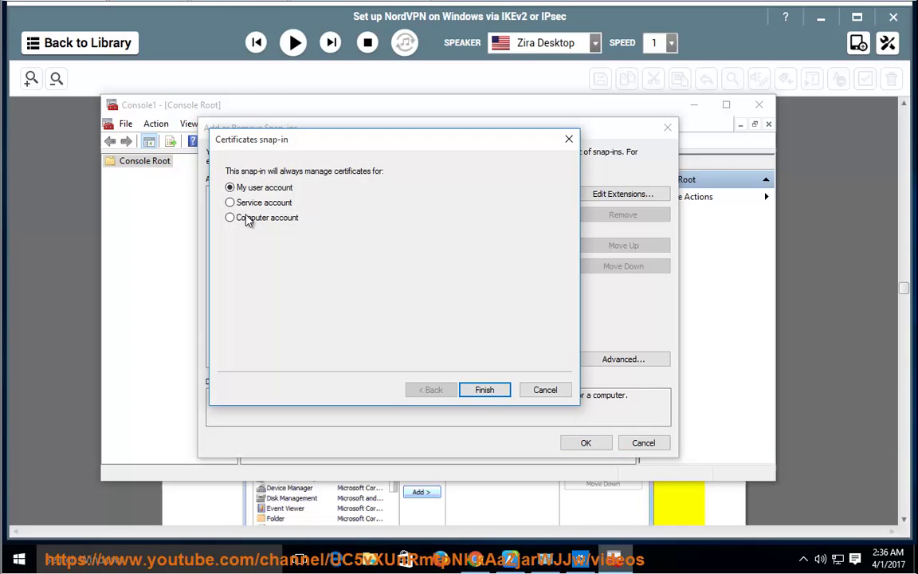
# Resume the guide, listening through importing root.der into Trusted Root Certification Authorities
pyautogui.hotkey('alt', 'Tab')
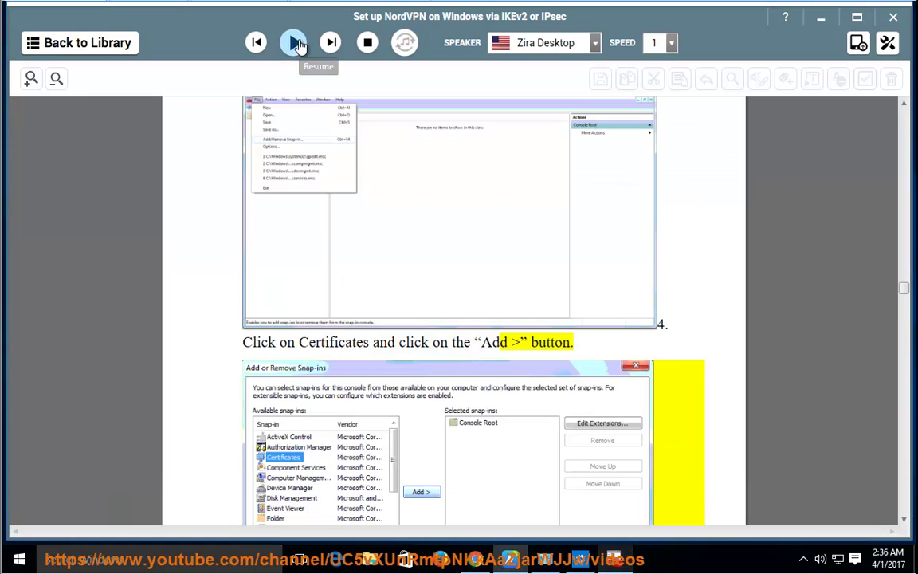
pyautogui.click(295, 43)
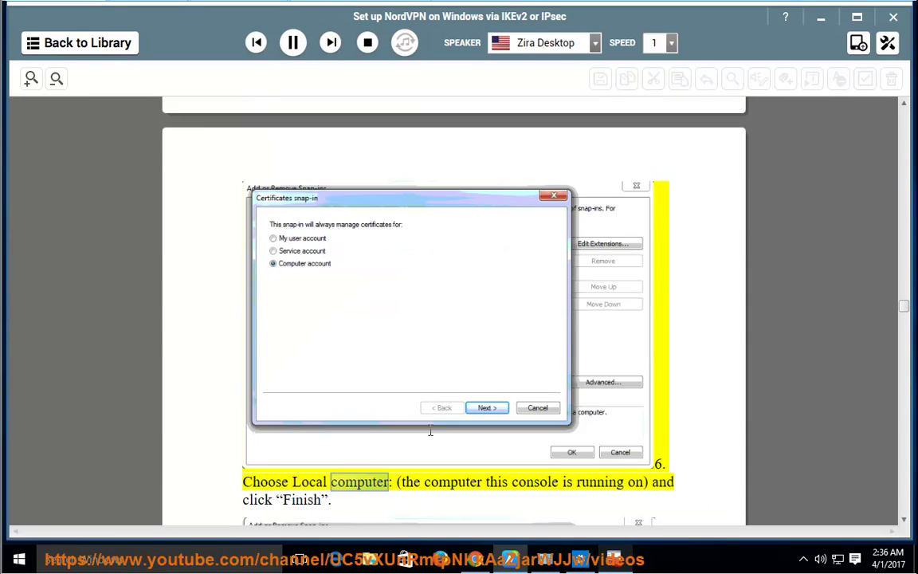
pyautogui.hotkey('alt', 'Tab')
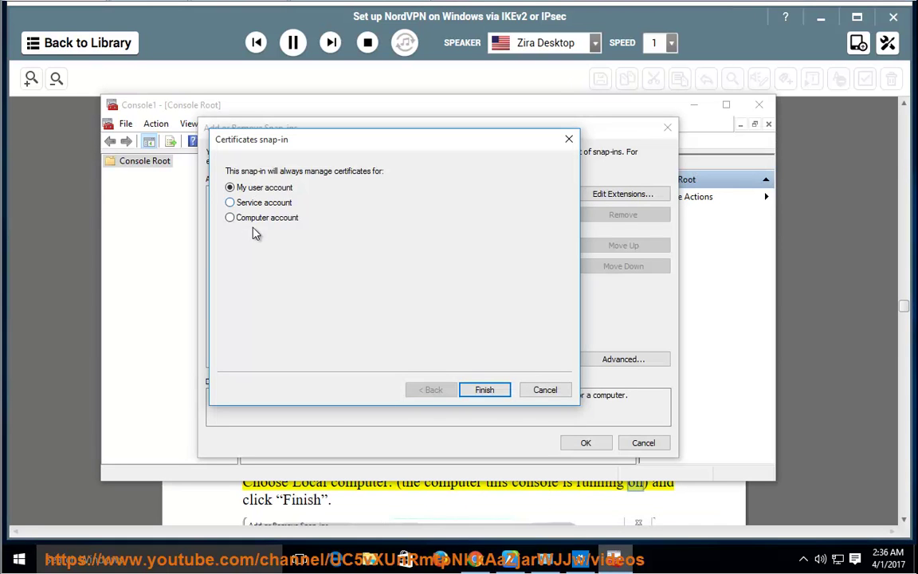
pyautogui.click(73, 285)
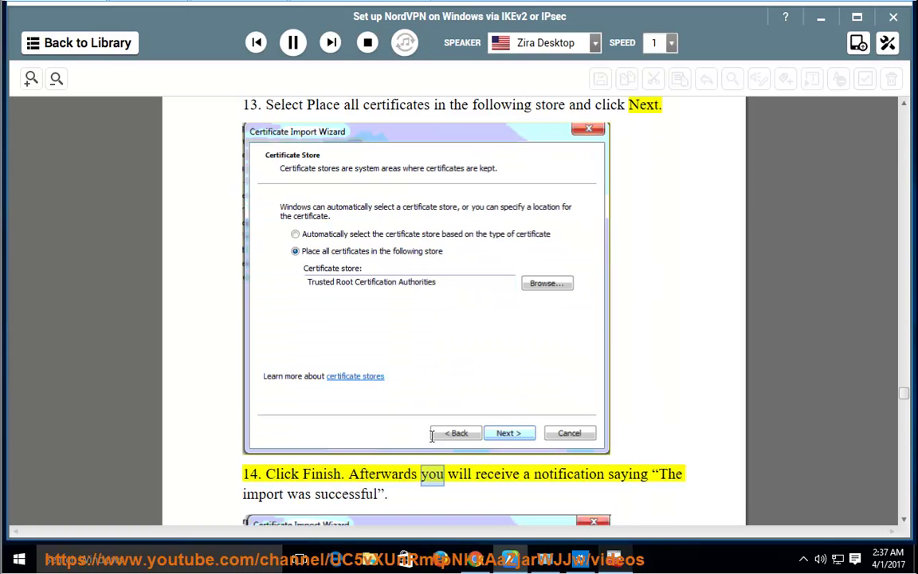
pyautogui.scroll(-3, 420, 440)
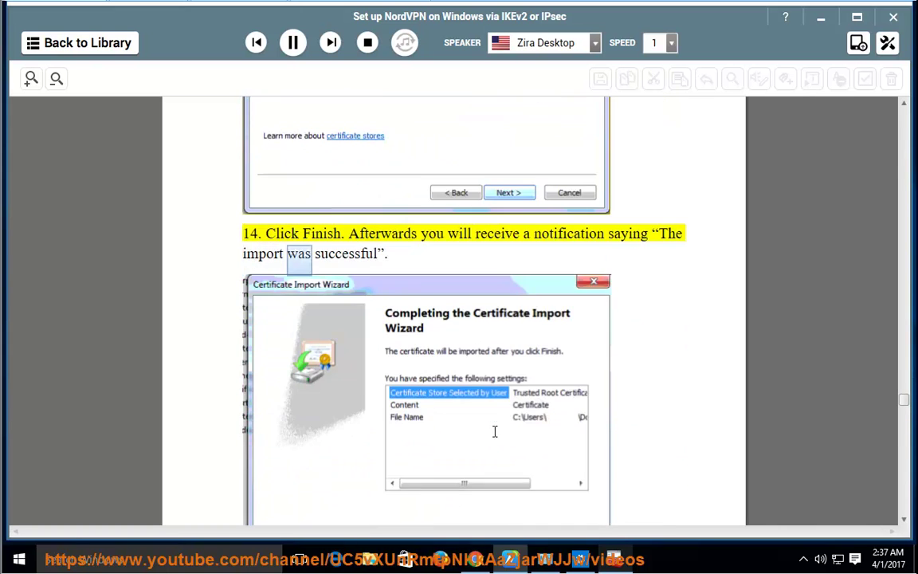
pyautogui.scroll(-4, 446, 430)
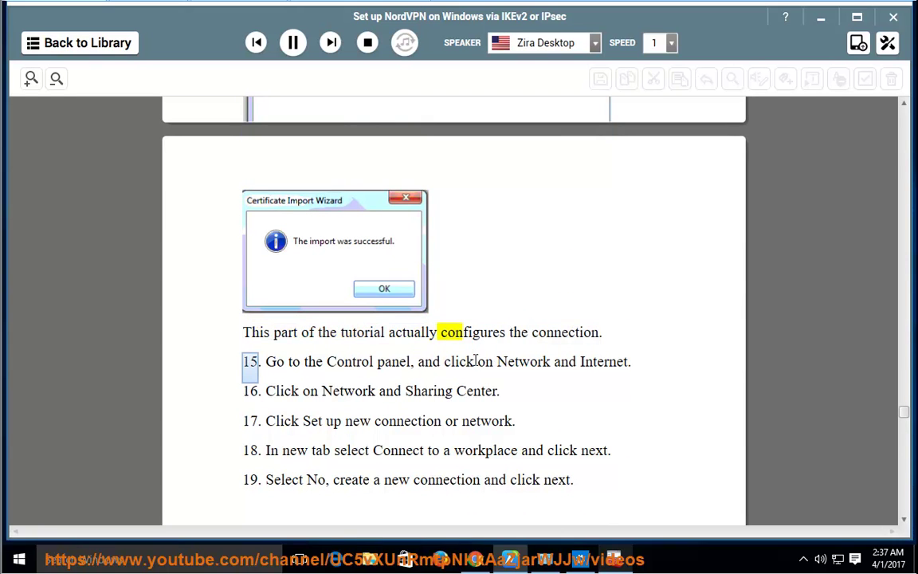
pyautogui.click(838, 560)
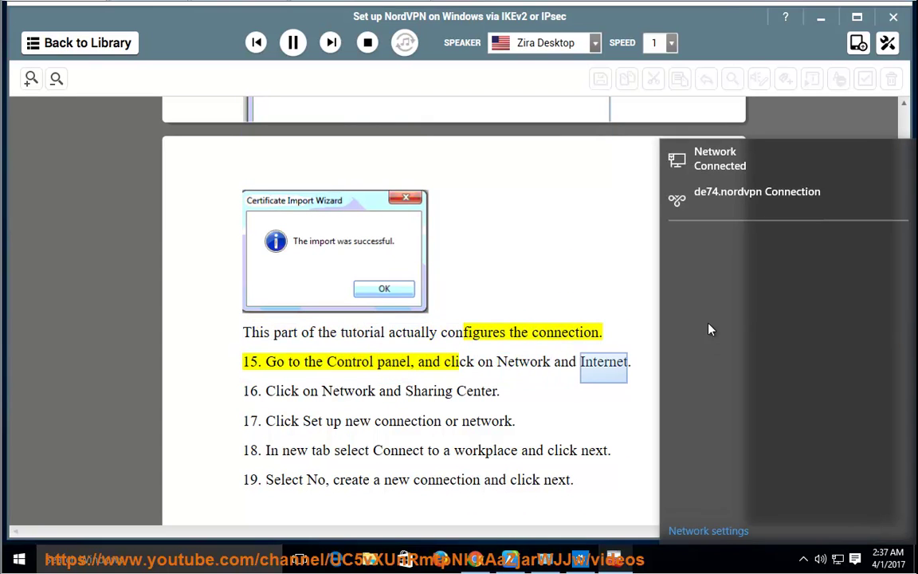
pyautogui.click(562, 369)
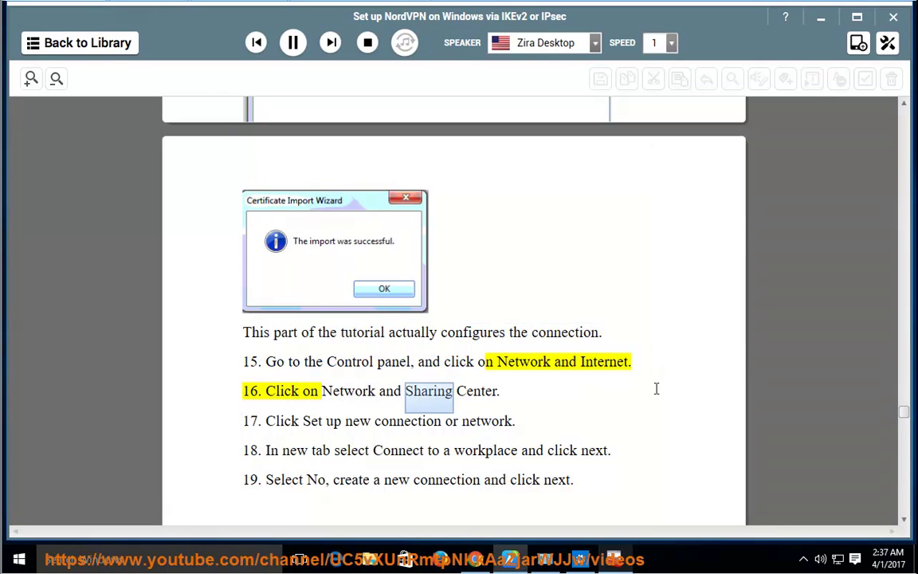
pyautogui.rightClick(839, 563)
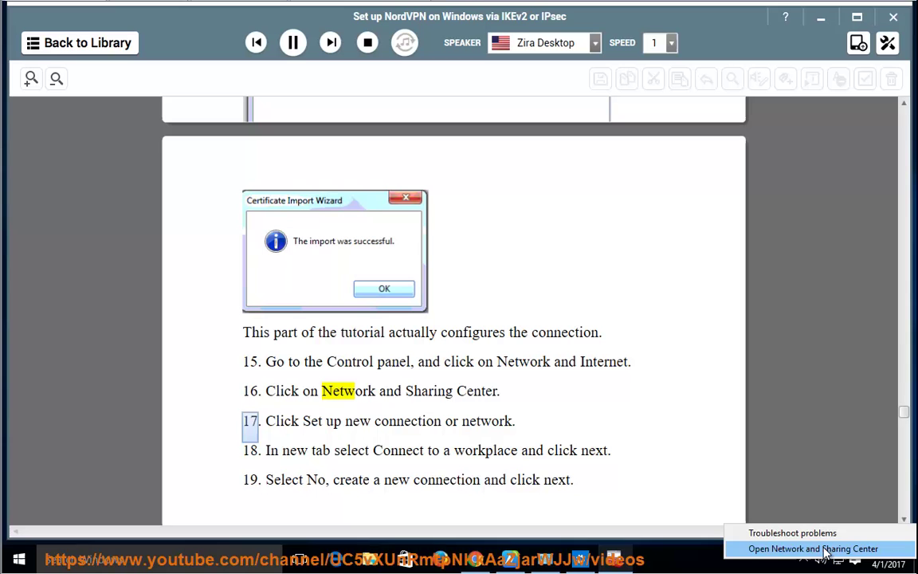
pyautogui.click(530, 422)
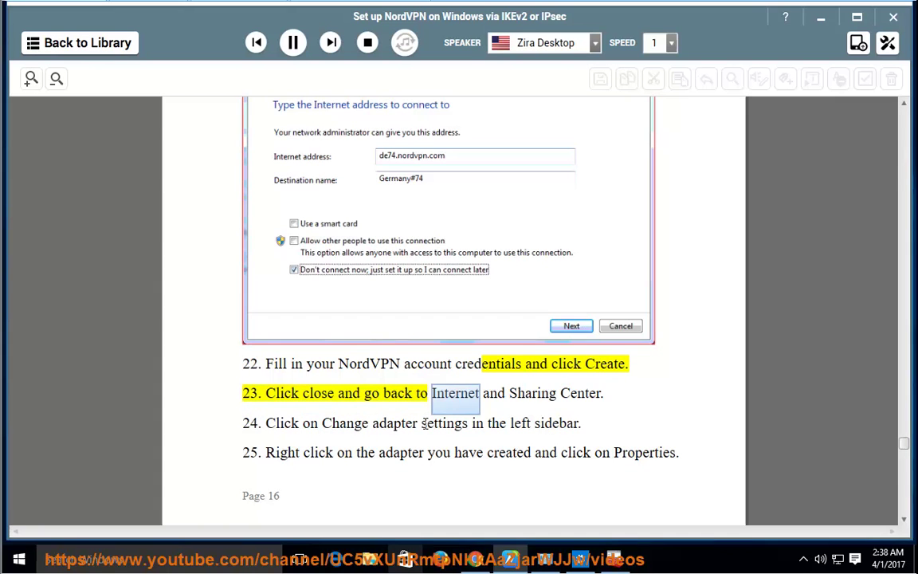
pyautogui.scroll(-3, 424, 423)
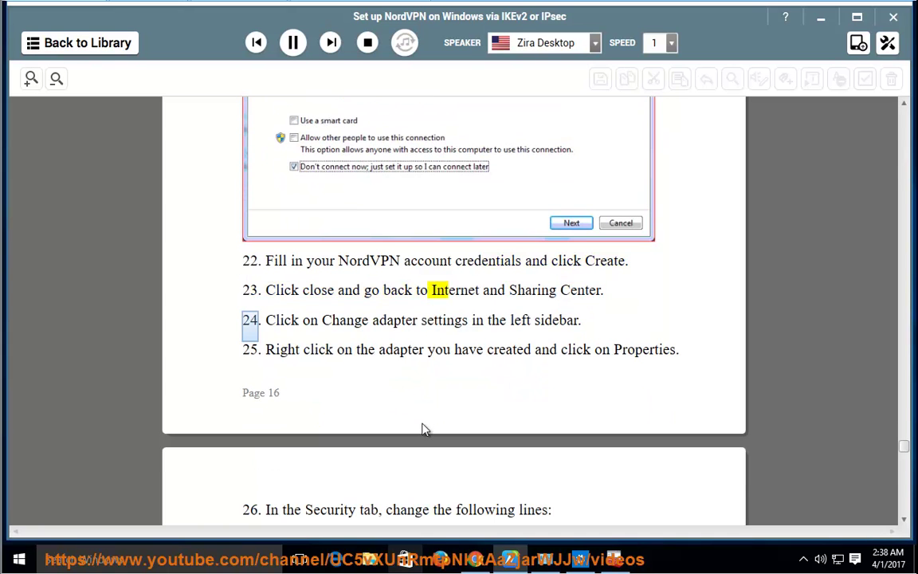
pyautogui.scroll(-2, 430, 416)
pyautogui.scroll(-1, 434, 411)
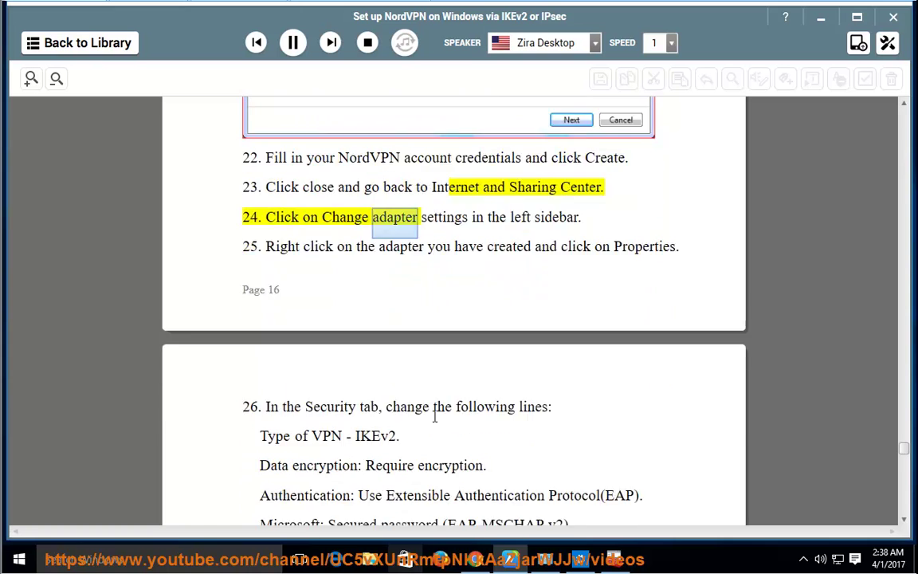
pyautogui.scroll(-1, 423, 416)
pyautogui.scroll(-3, 424, 439)
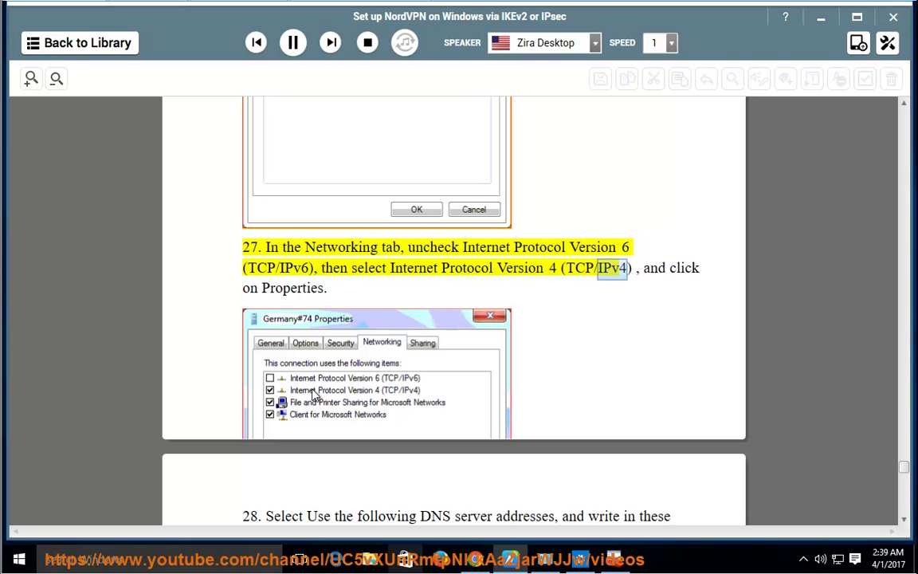
pyautogui.scroll(-1, 319, 397)
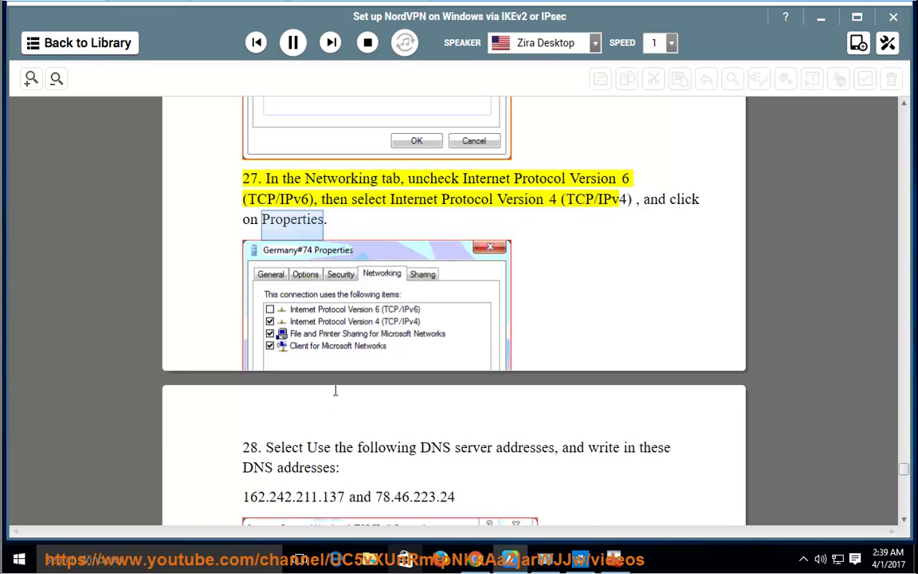
pyautogui.scroll(-1, 334, 391)
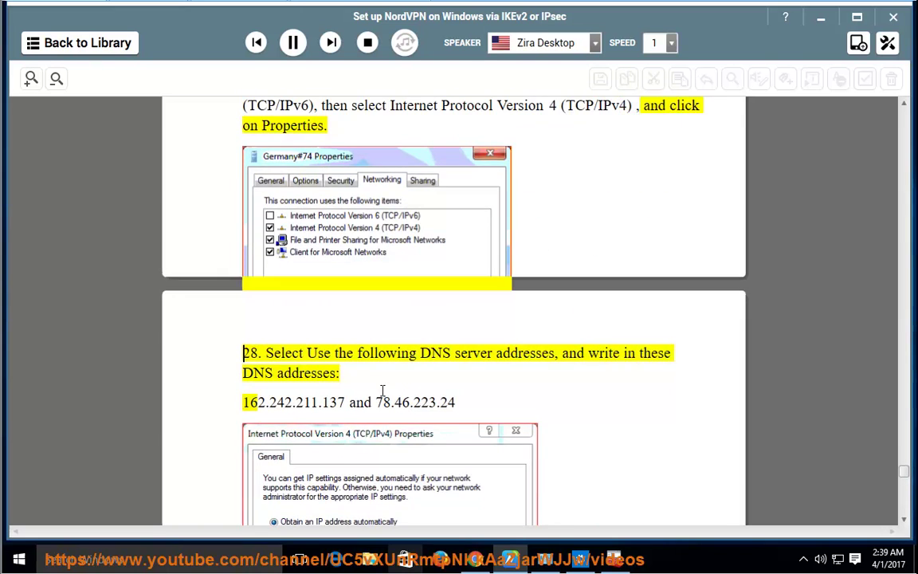
pyautogui.scroll(-2, 380, 390)
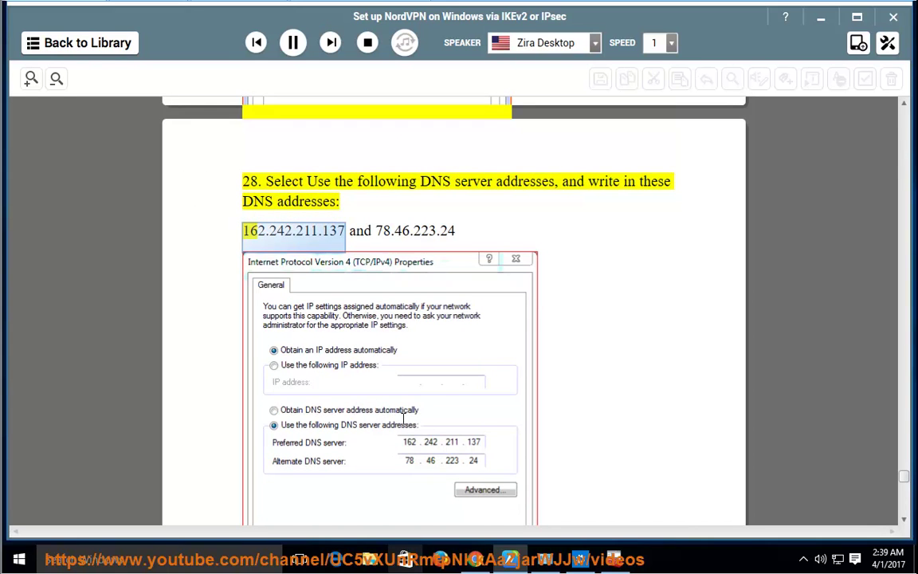
pyautogui.scroll(-3, 403, 418)
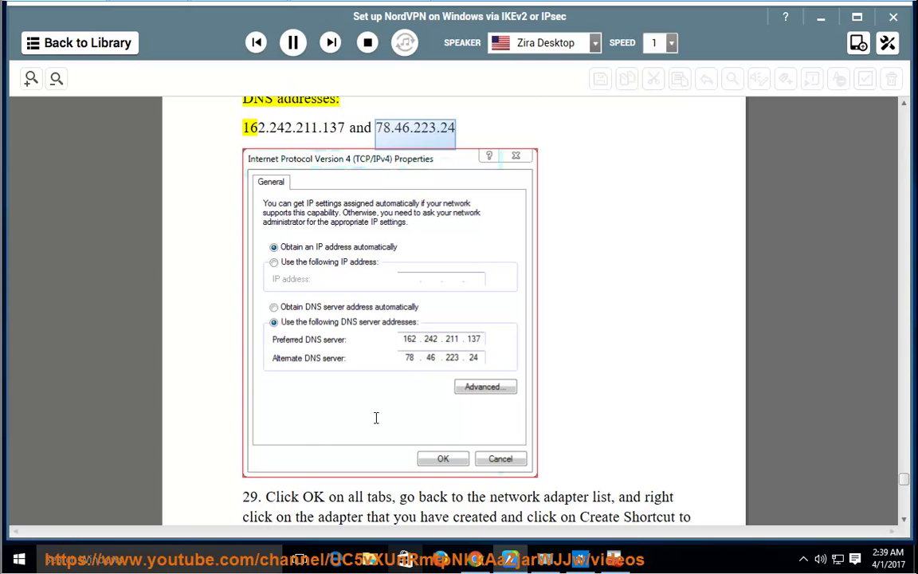
pyautogui.scroll(-4, 376, 418)
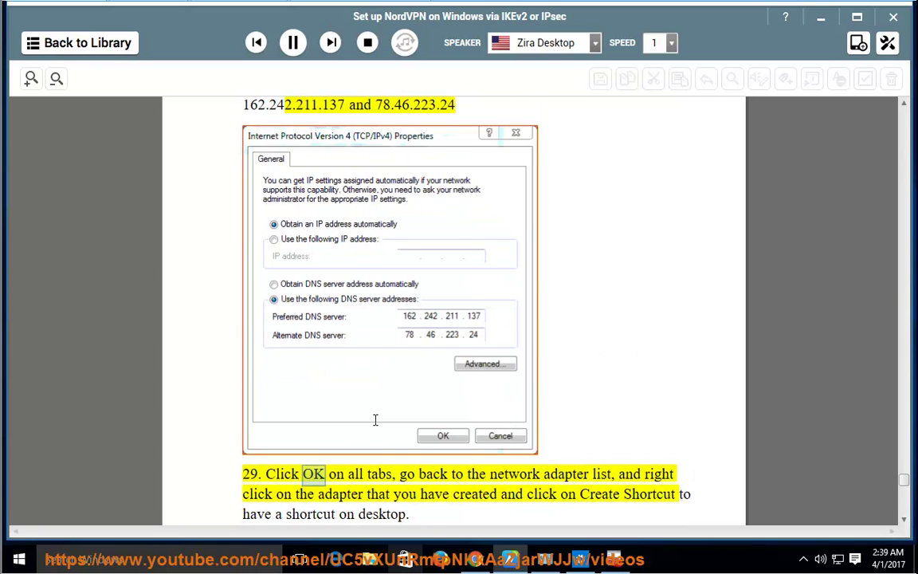
pyautogui.scroll(-3, 375, 420)
pyautogui.scroll(-3, 376, 420)
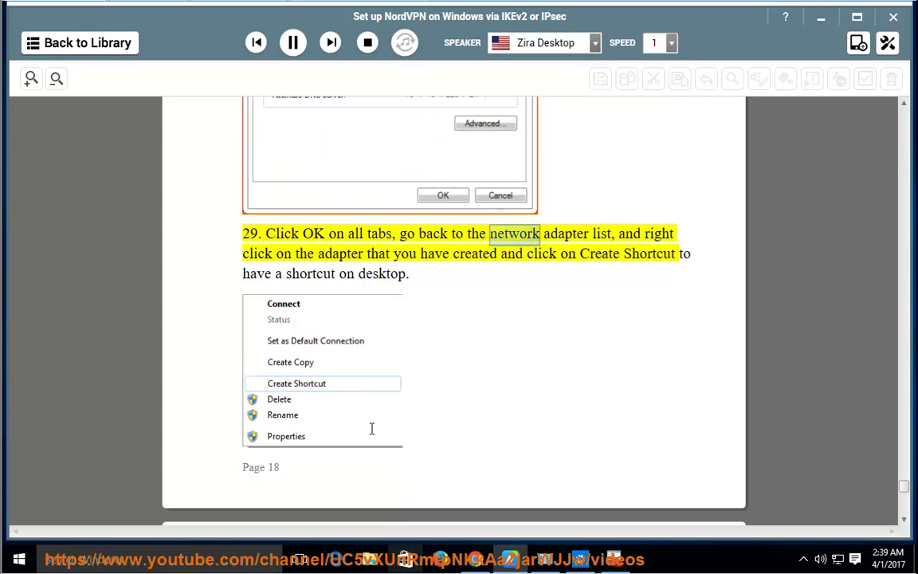